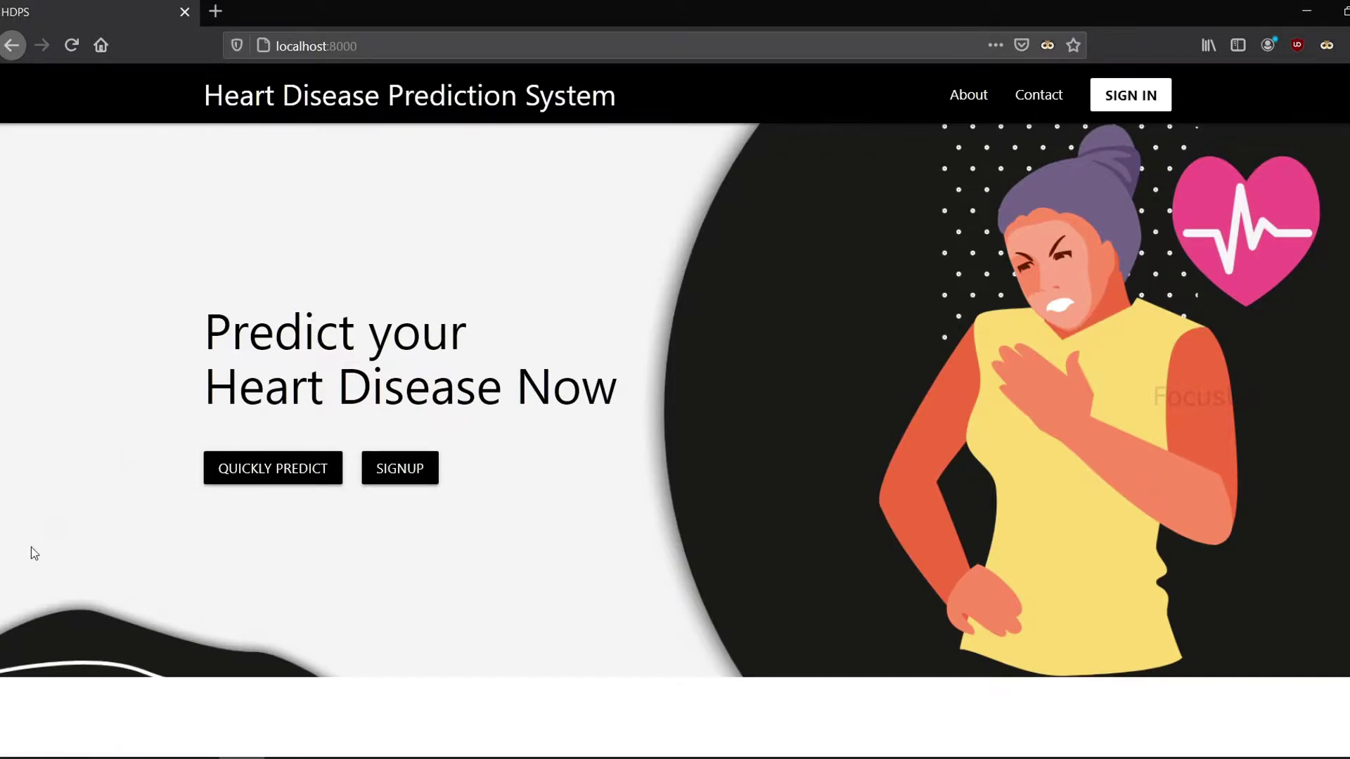
Step: Open the QUICKLY PREDICT form from the HDPS home page
left_click(268, 471)
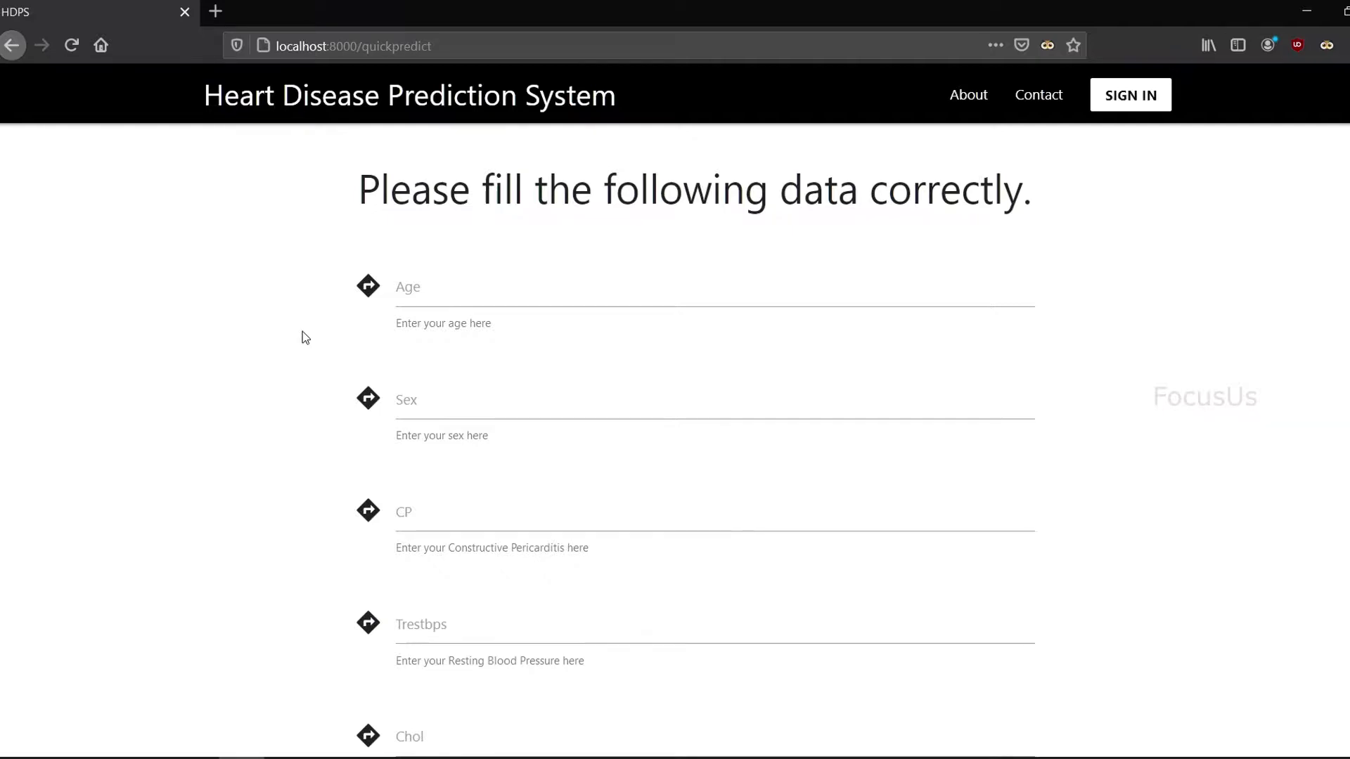
Step: Enter Age 57, Sex 1, CP 0, Trestbps 130 and Chol 131 in the quick prediction form
scroll(303, 331, "down", 3)
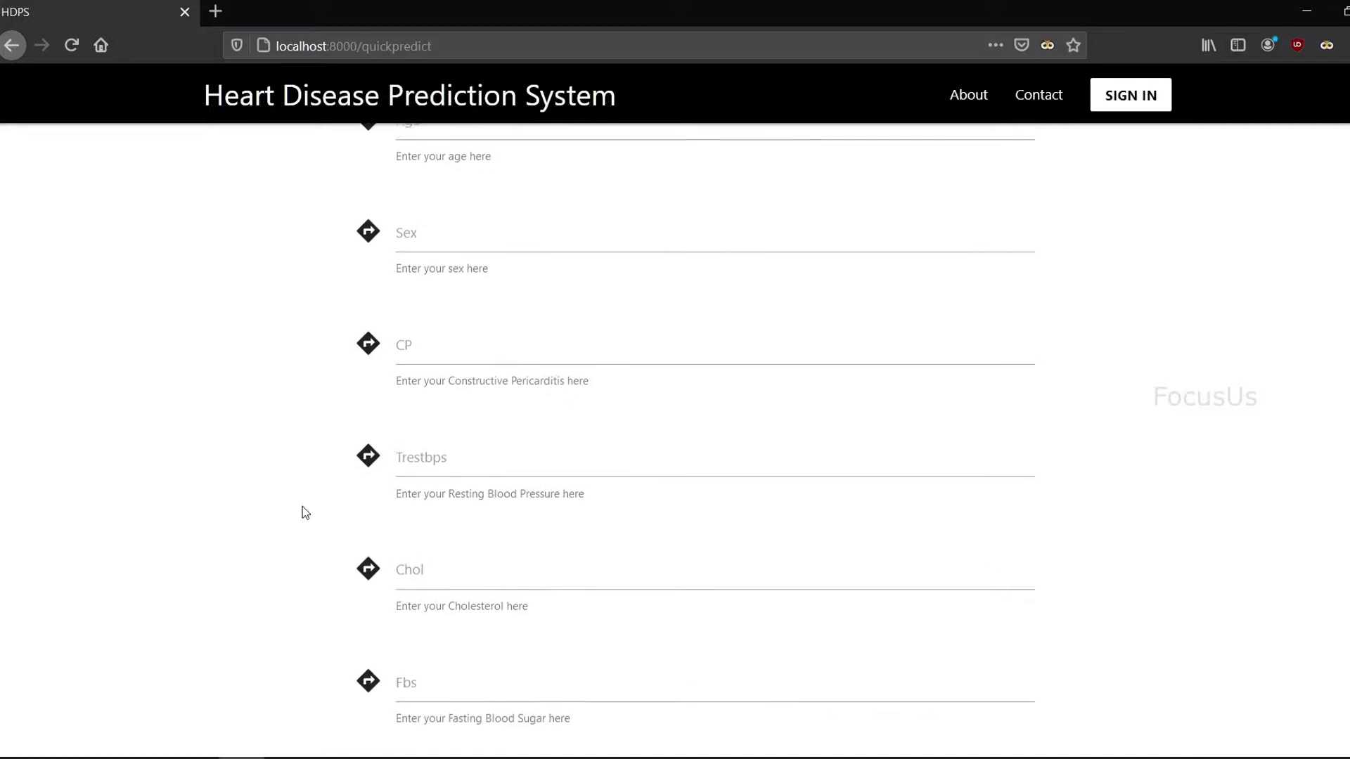
scroll(304, 511, "up", 3)
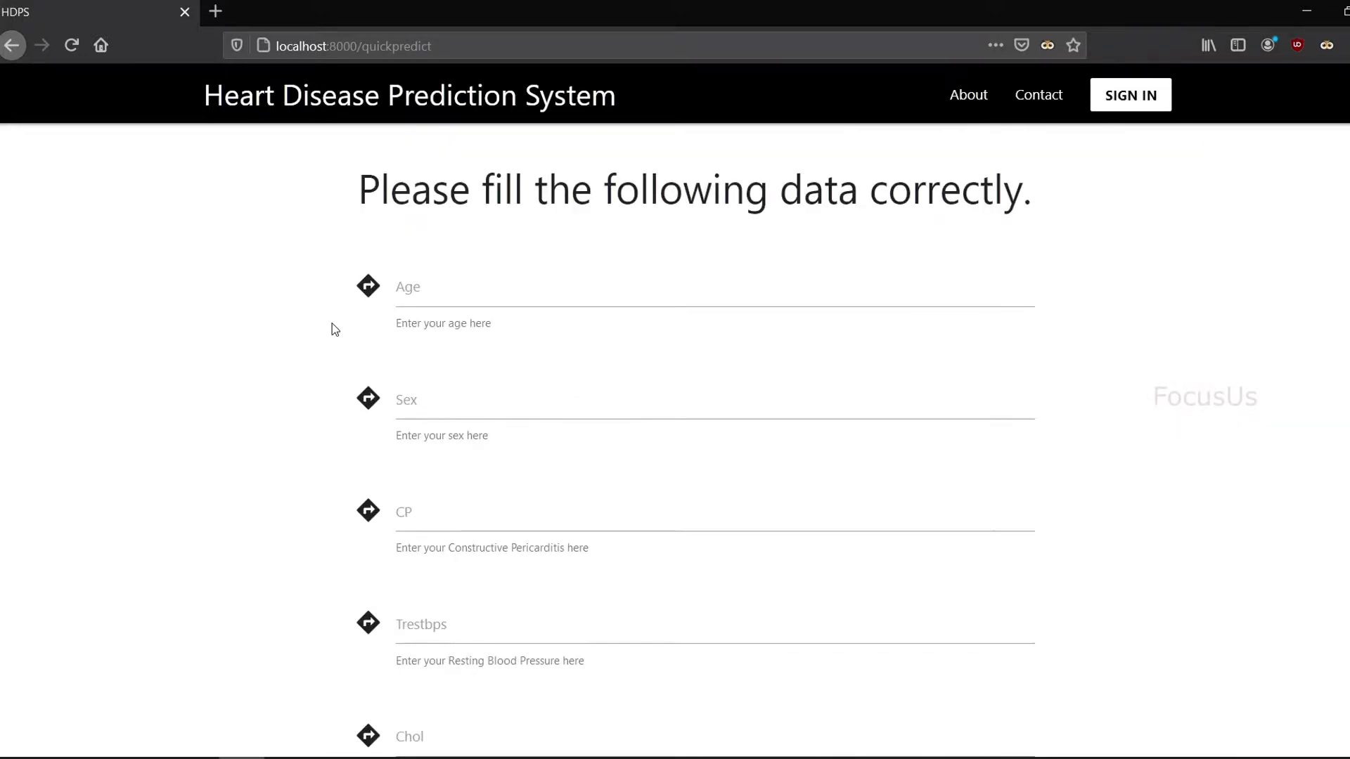
left_click(429, 287)
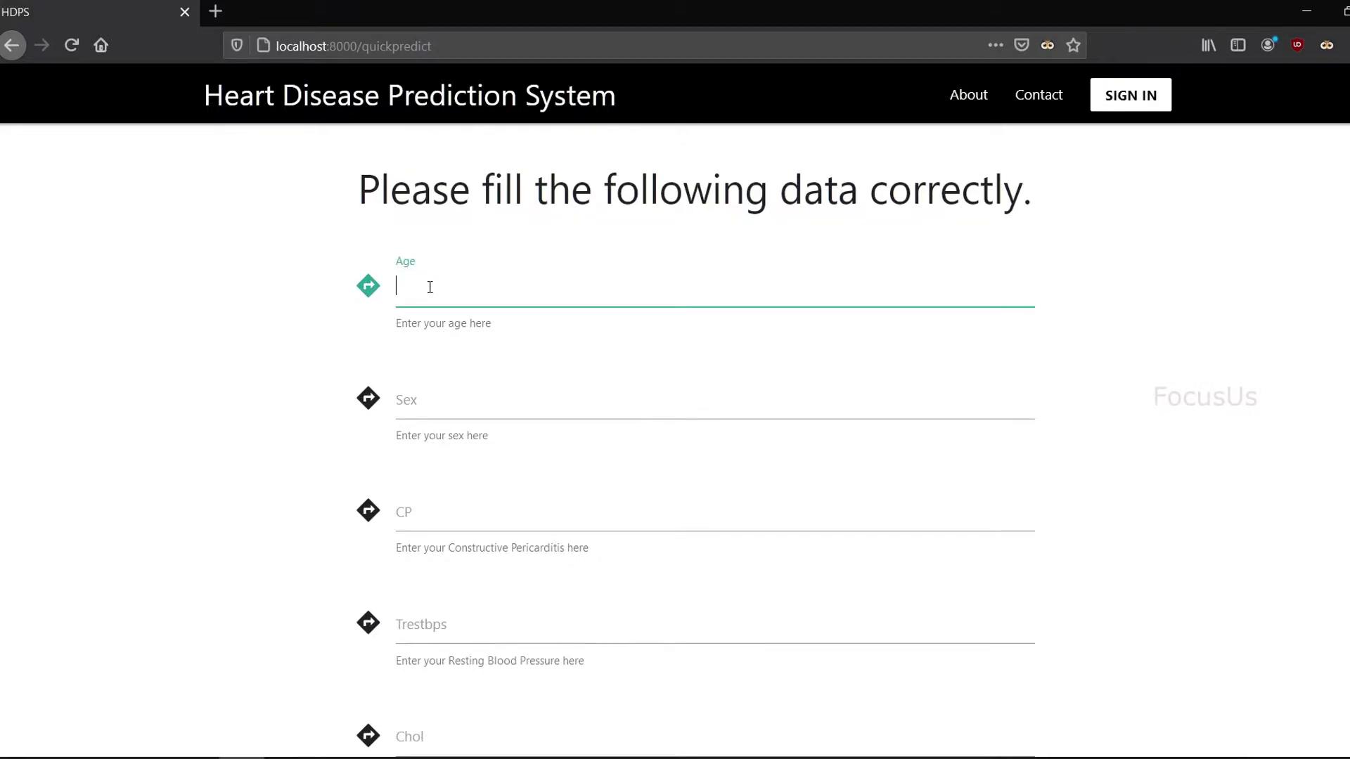
type("57")
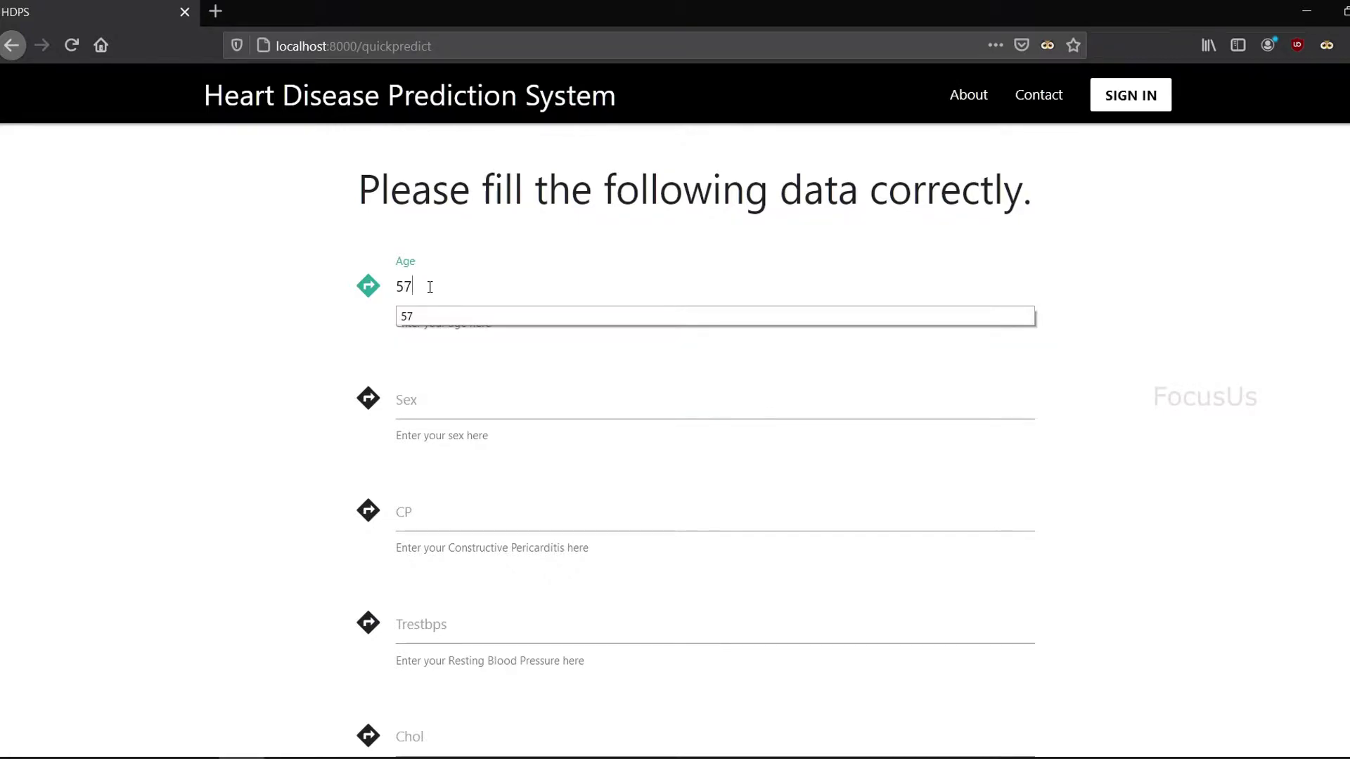
key("Tab")
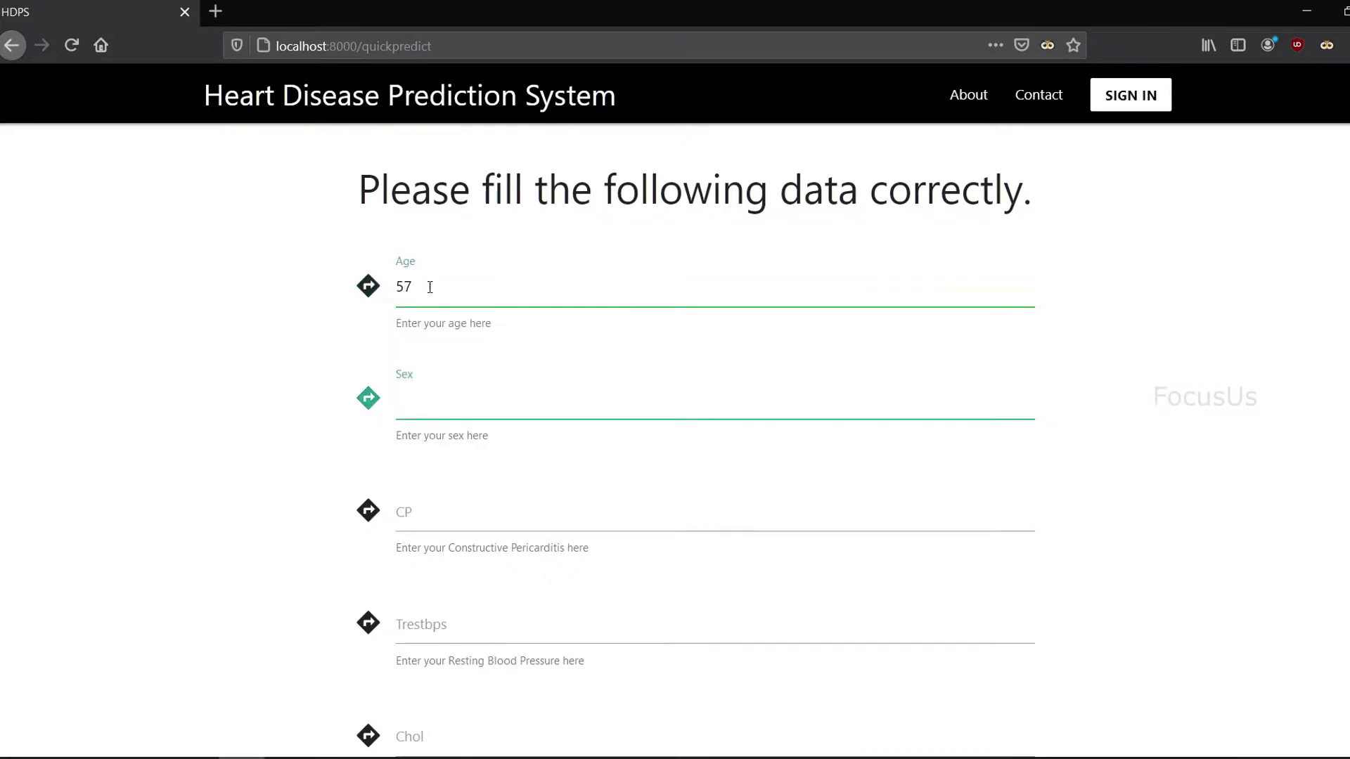
type("1")
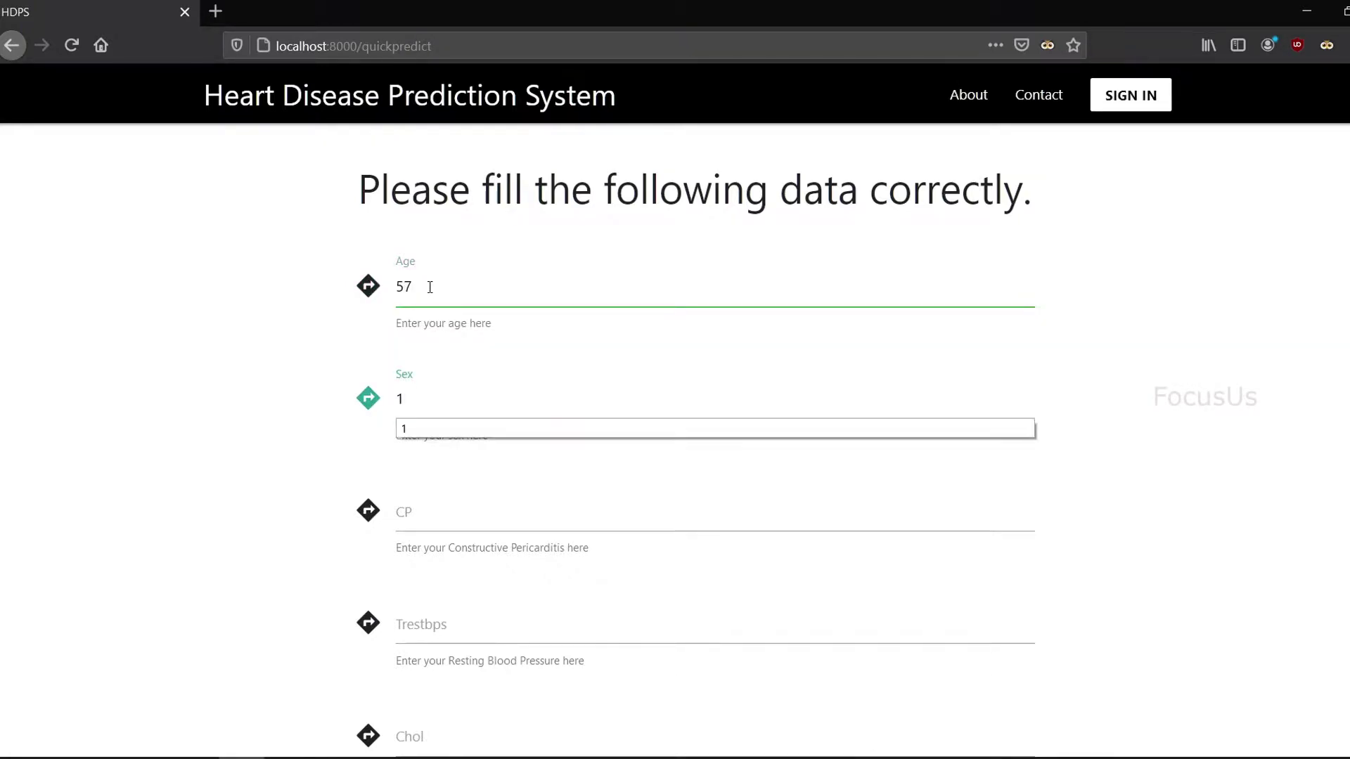
key("Tab")
type("0")
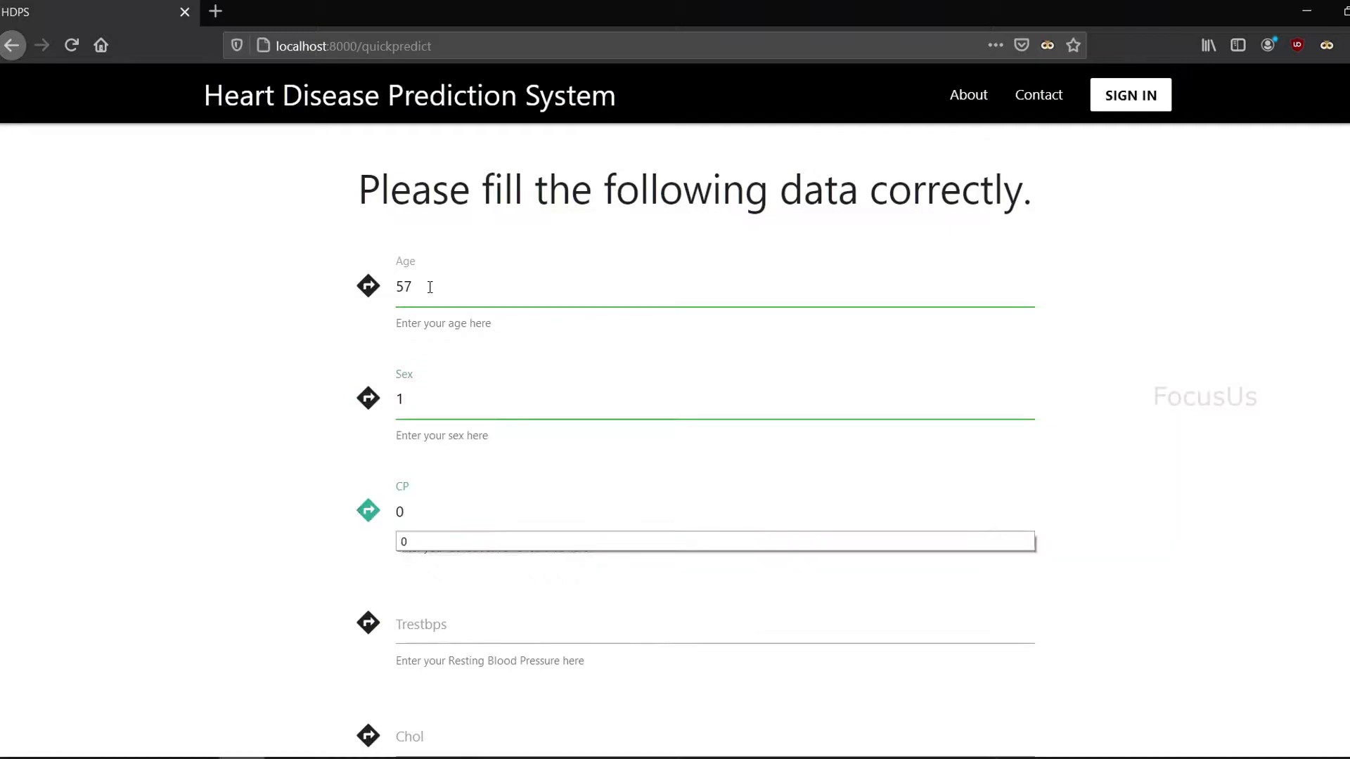
key("Tab")
type("130")
key("Tab")
type("131")
Step: Fill the remaining values 0, 1, 115, 1 and Oldpeak 1.2, then submit with TEST NOW
key("Tab")
type("0")
key("Tab")
type("1")
key("Tab")
type("115")
key("Tab")
type("1")
key("Tab")
type("1.2")
scroll(464, 621, "down", 2)
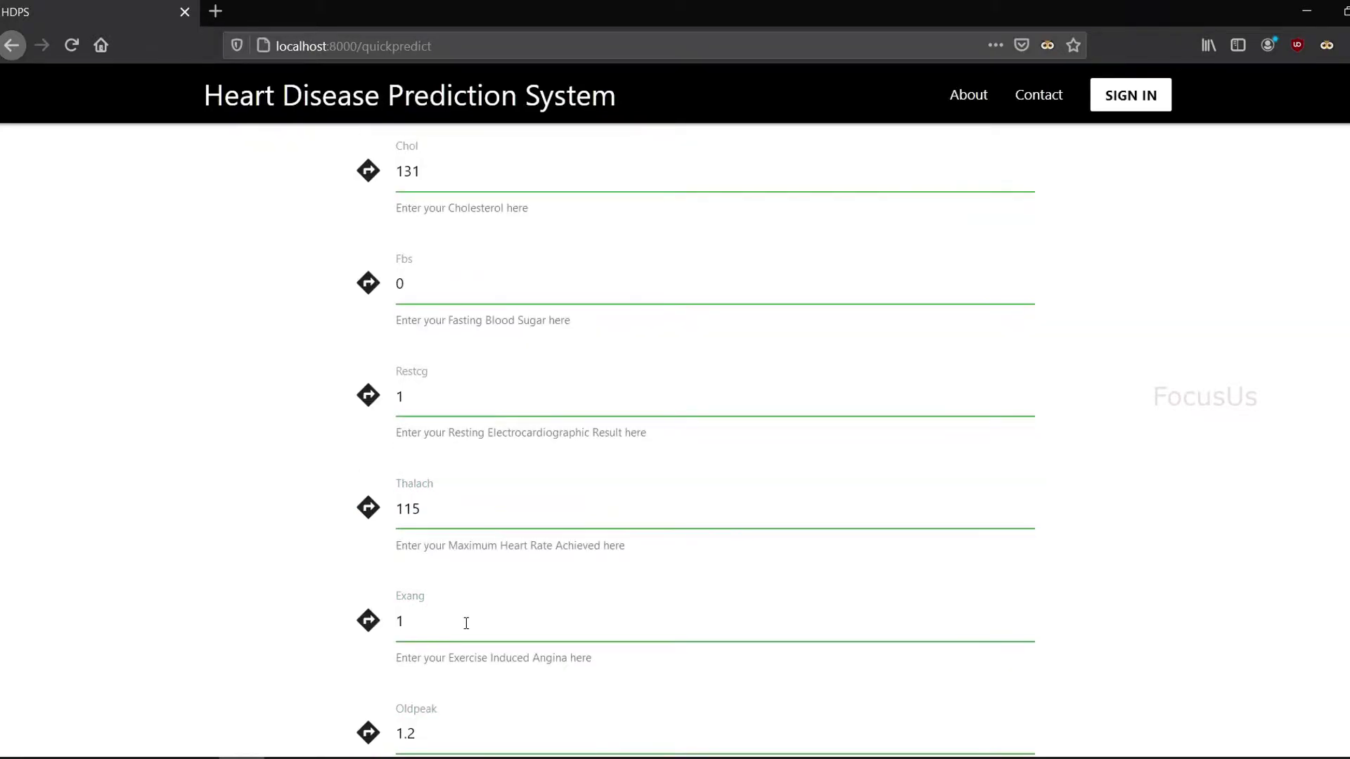
scroll(450, 618, "down", 2)
scroll(232, 461, "up", 10)
scroll(232, 460, "down", 2)
scroll(234, 464, "down", 10)
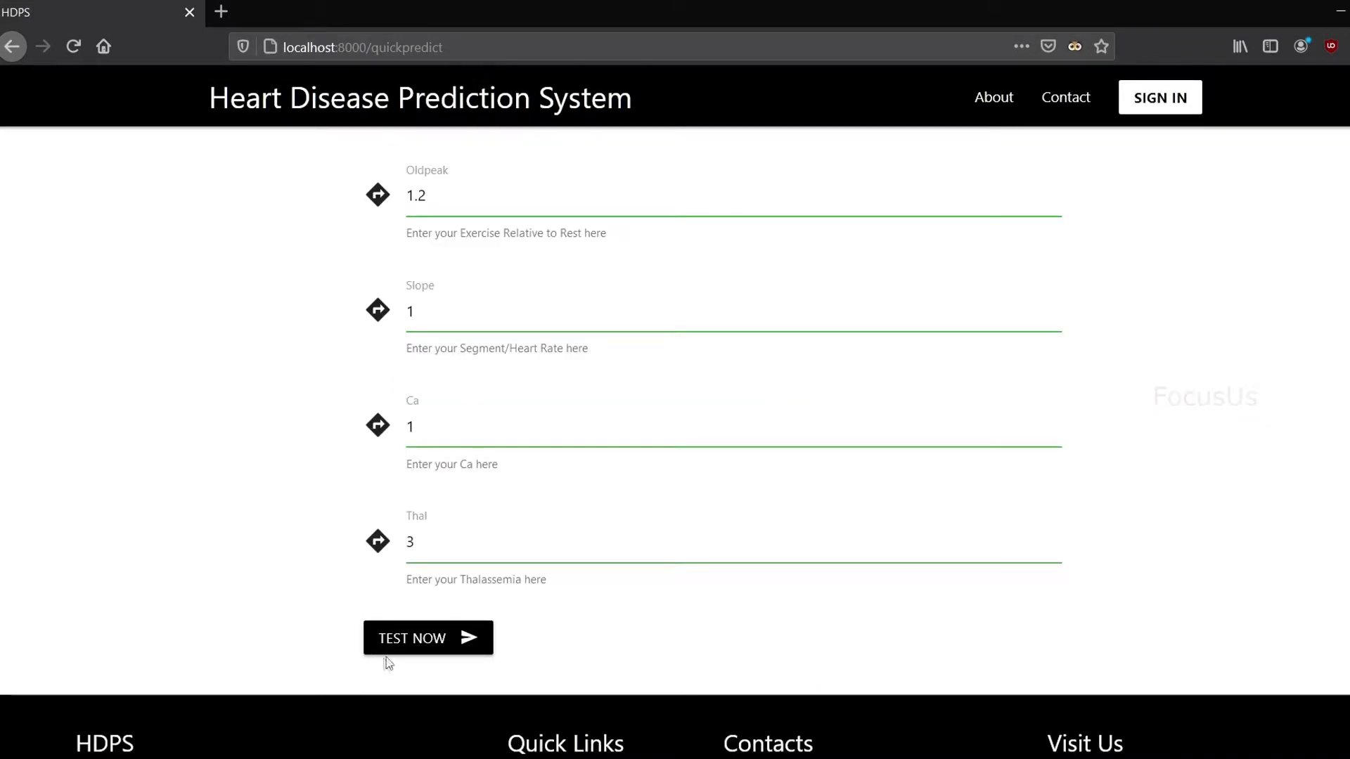
left_click(425, 640)
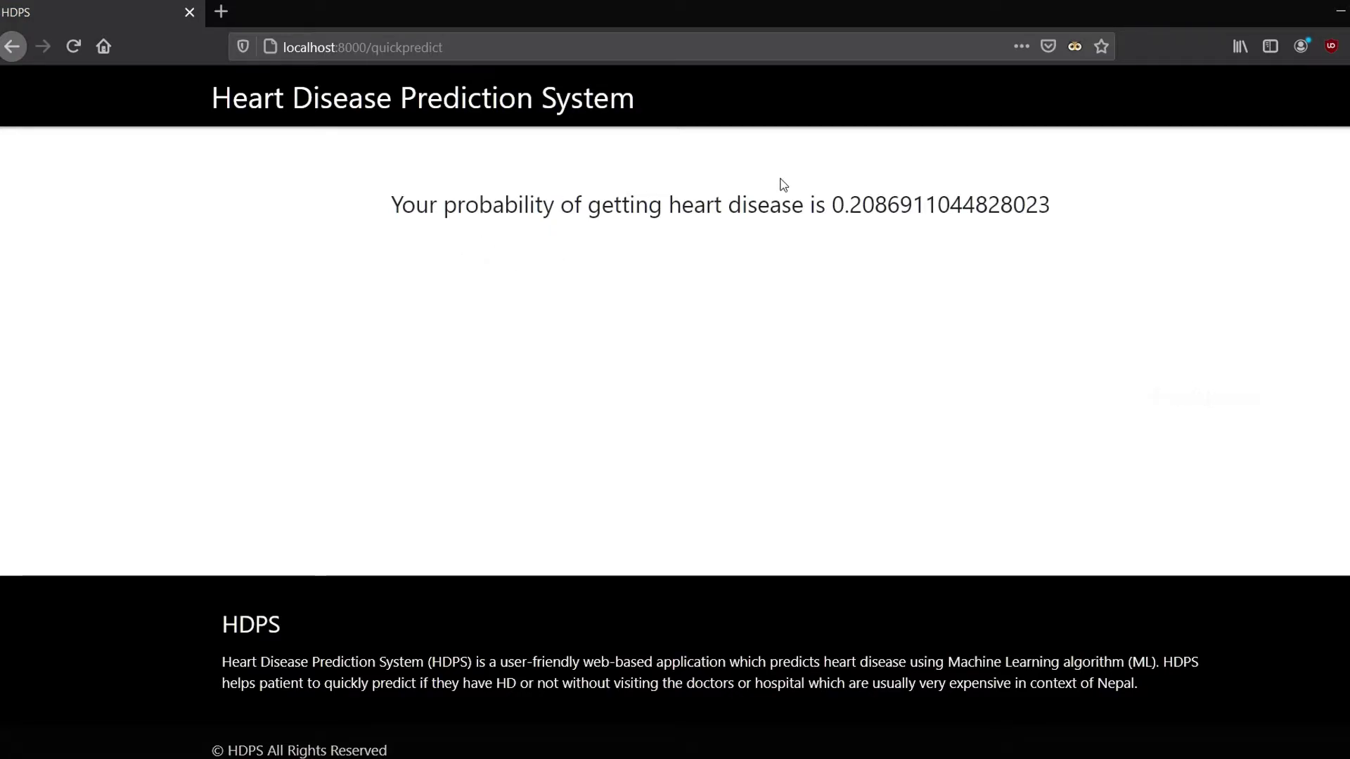
Step: Go back from the 0.2087 probability result to the home page and open SIGNUP
key("alt+Left")
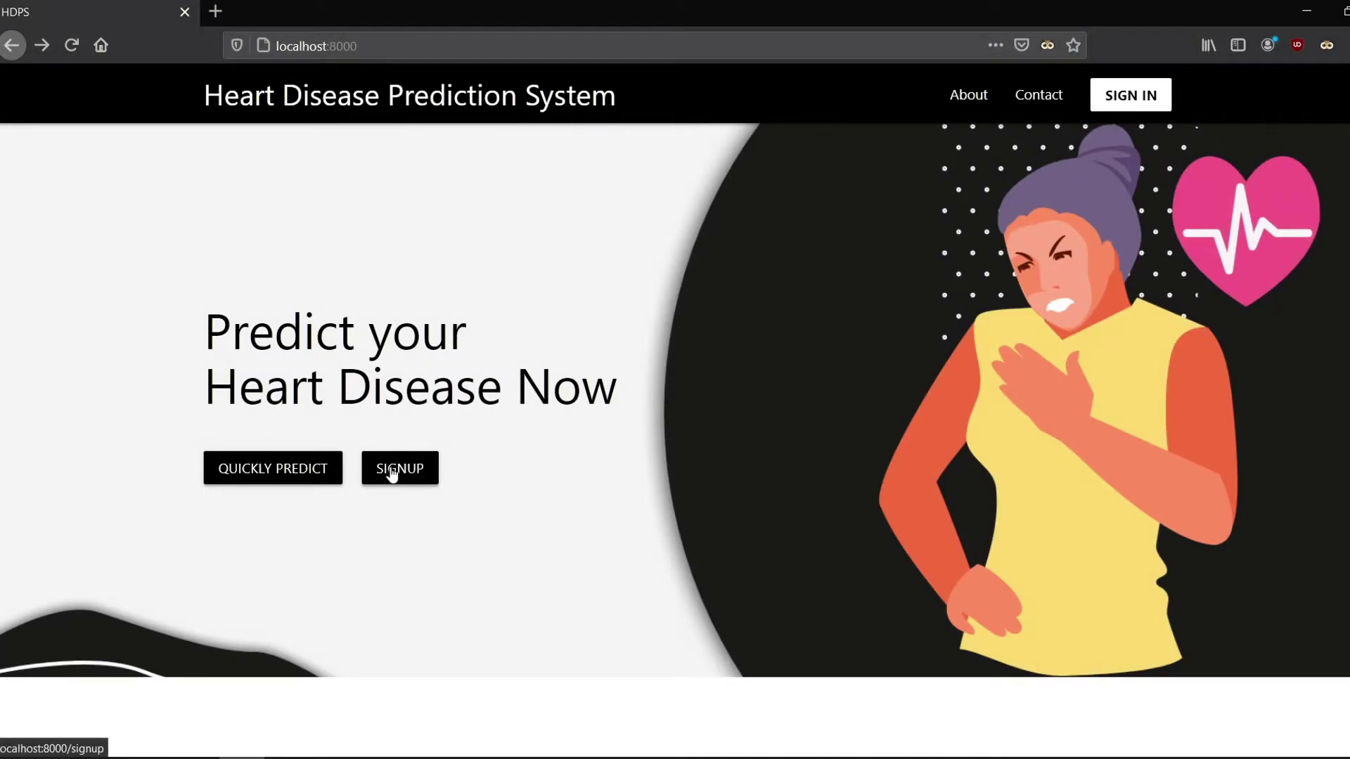
left_click(395, 471)
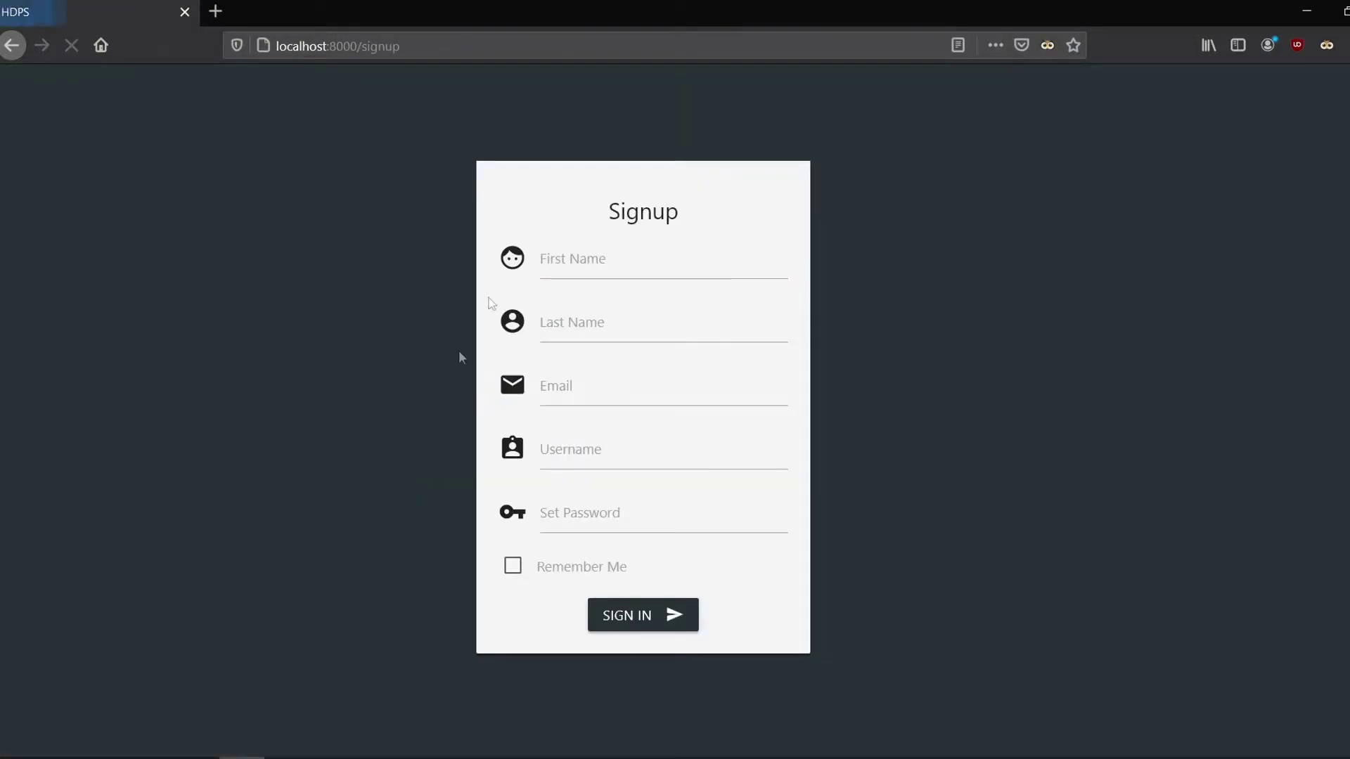
Step: Fill in the first and last name using the browser's remembered suggestions
left_click(591, 254)
type("D")
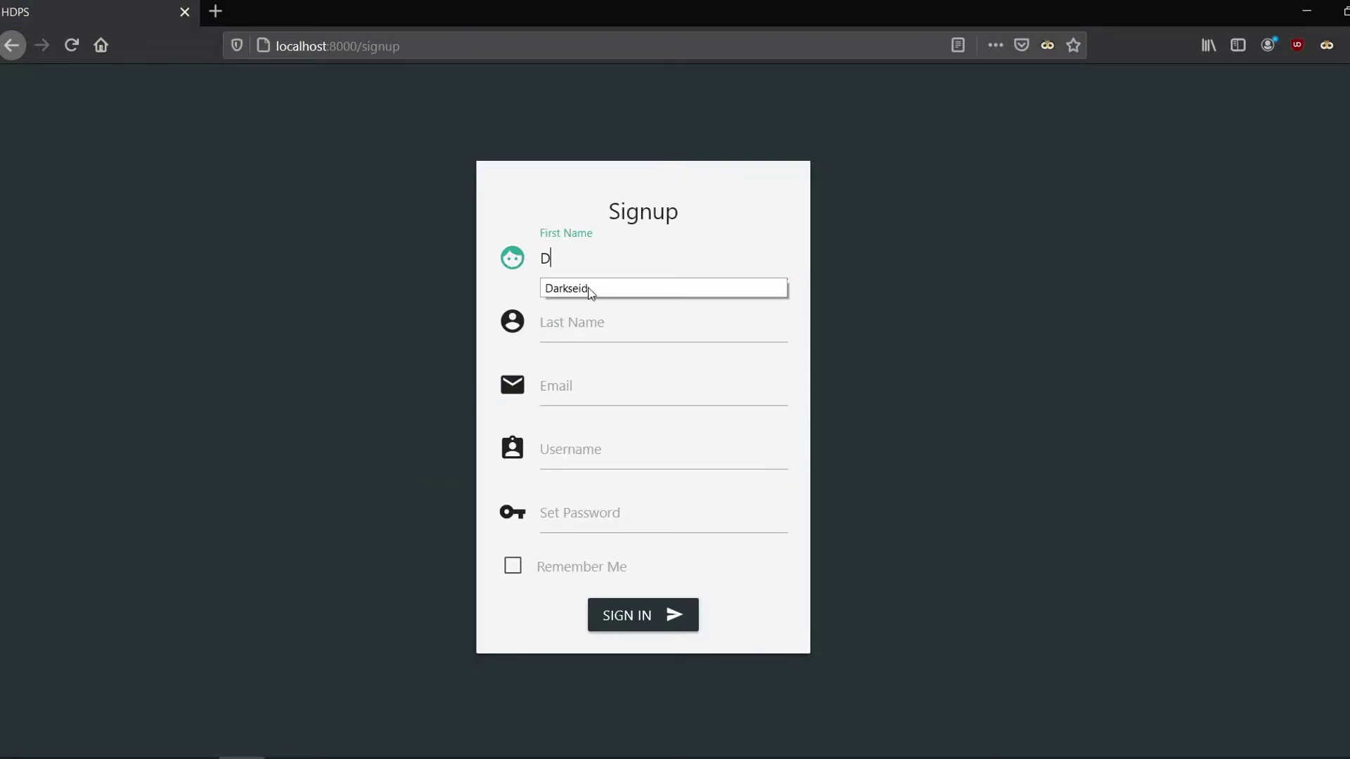
left_click(588, 288)
left_click(600, 322)
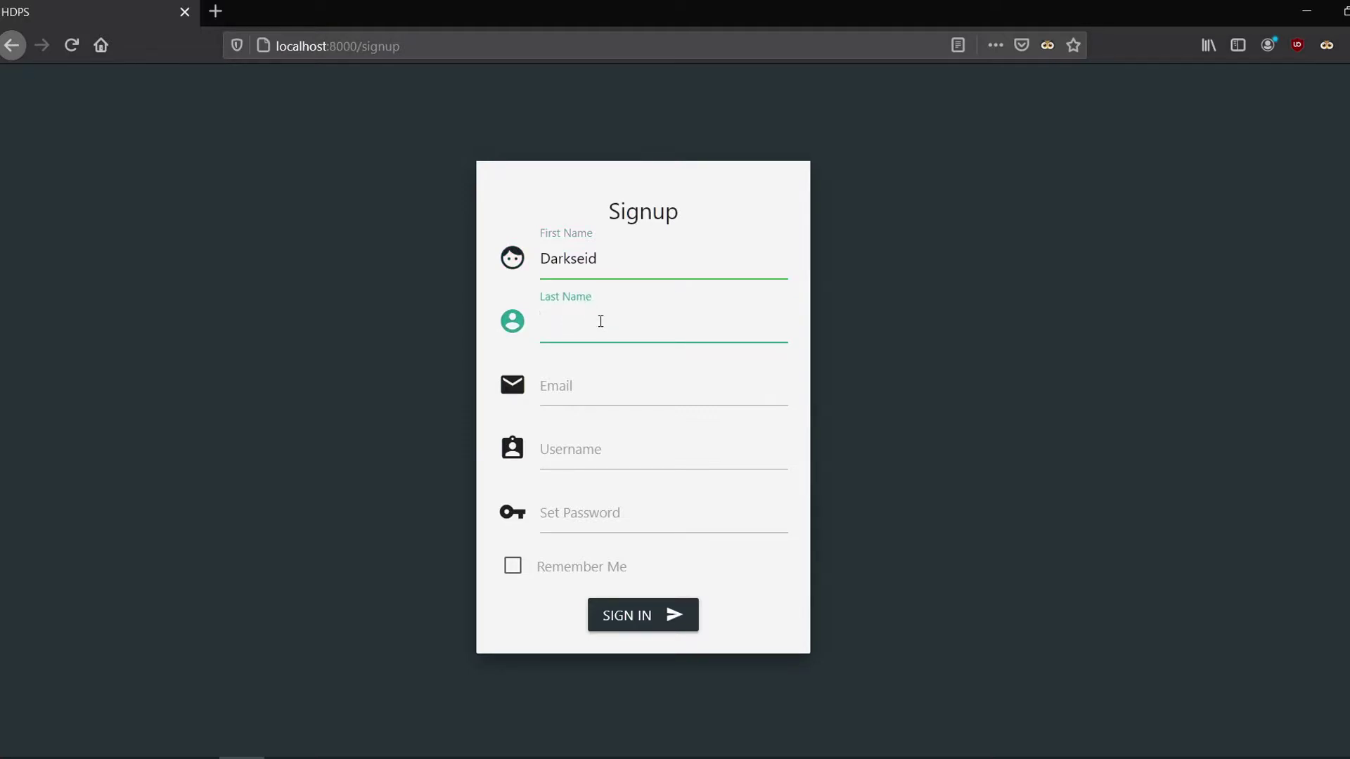
type("d")
key("Down")
key("Tab")
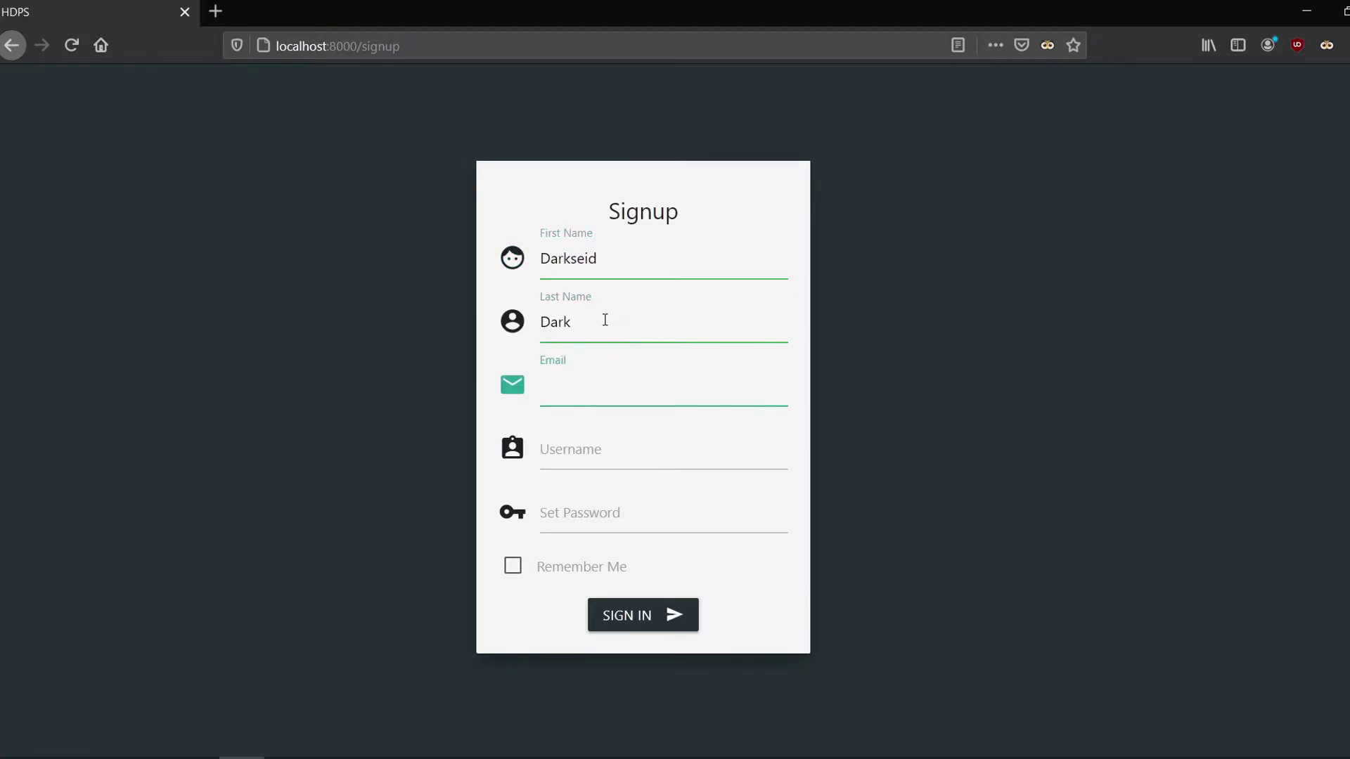
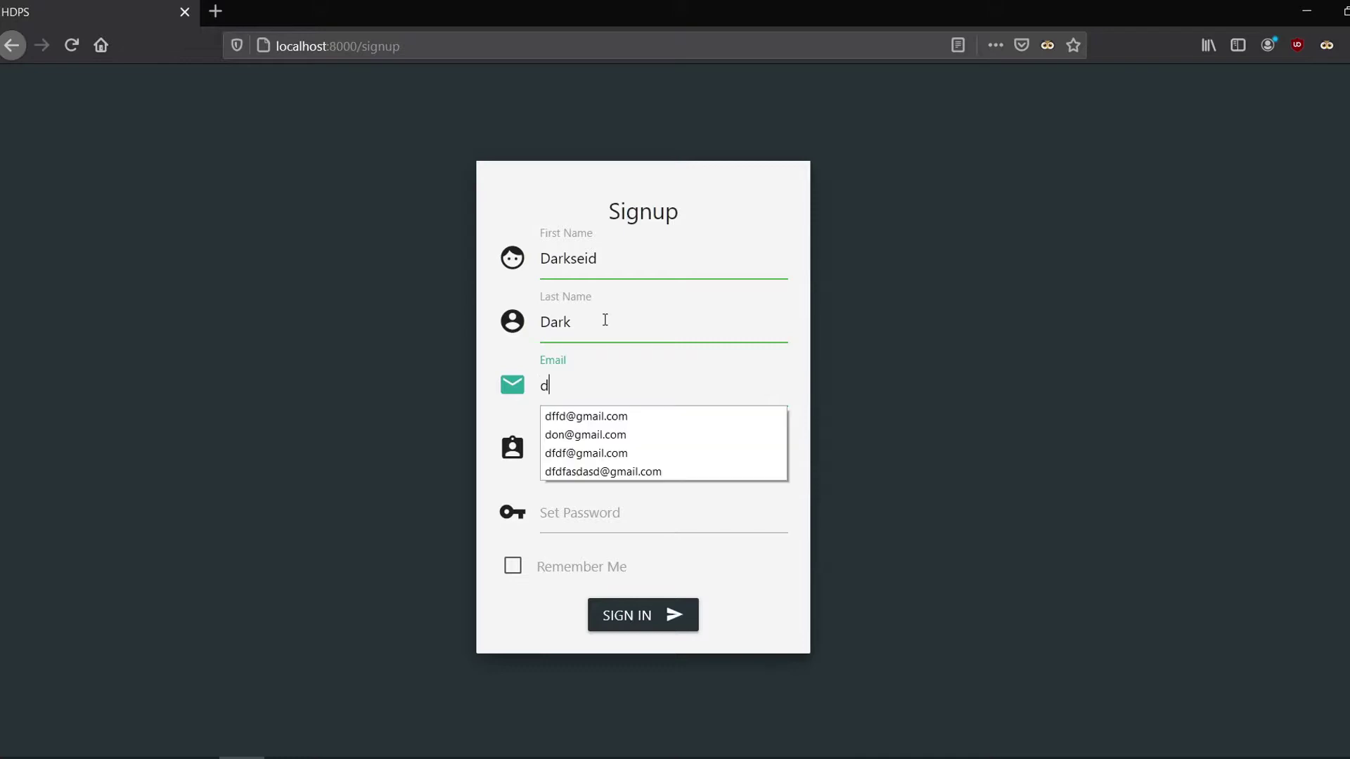
Step: Enter the e-mail address, a username and a password, then submit the signup form
key("Tab")
type("darkseid")
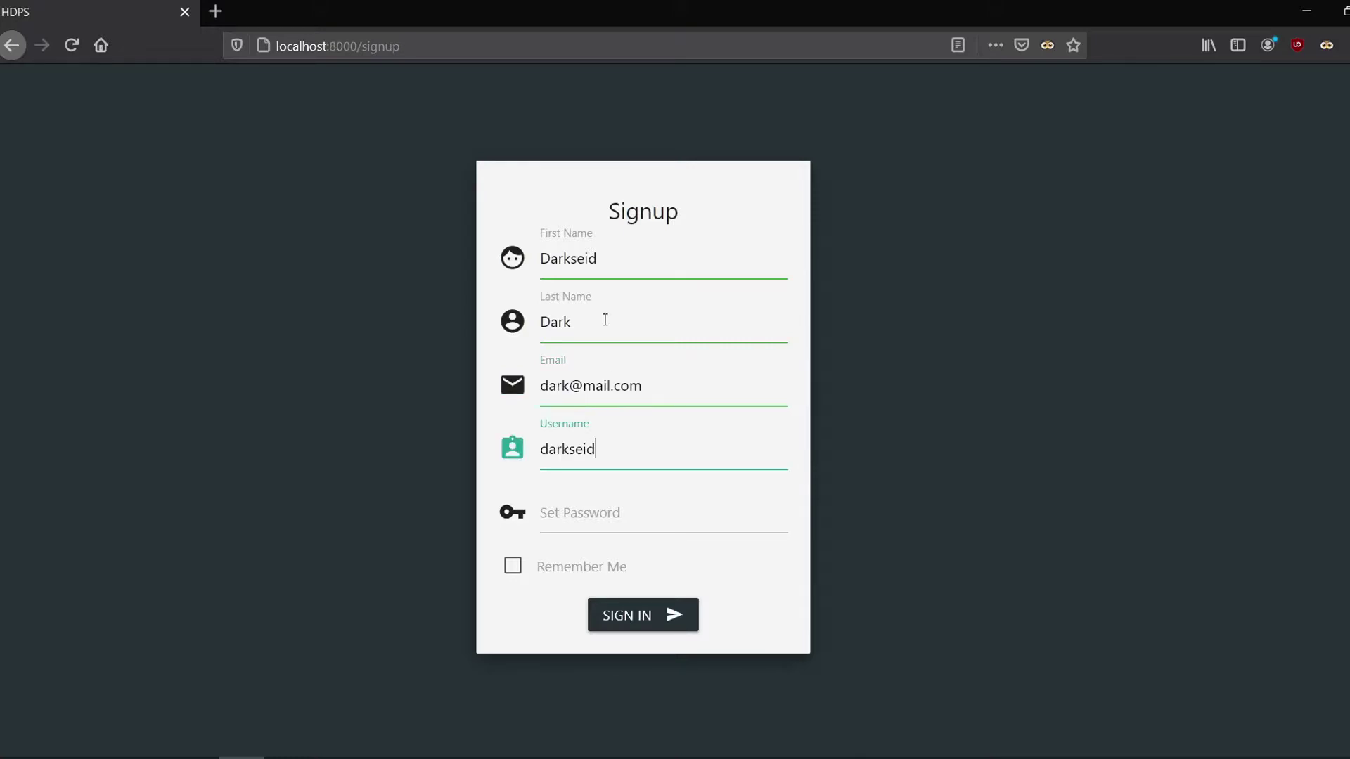
left_click(617, 522)
type("dark")
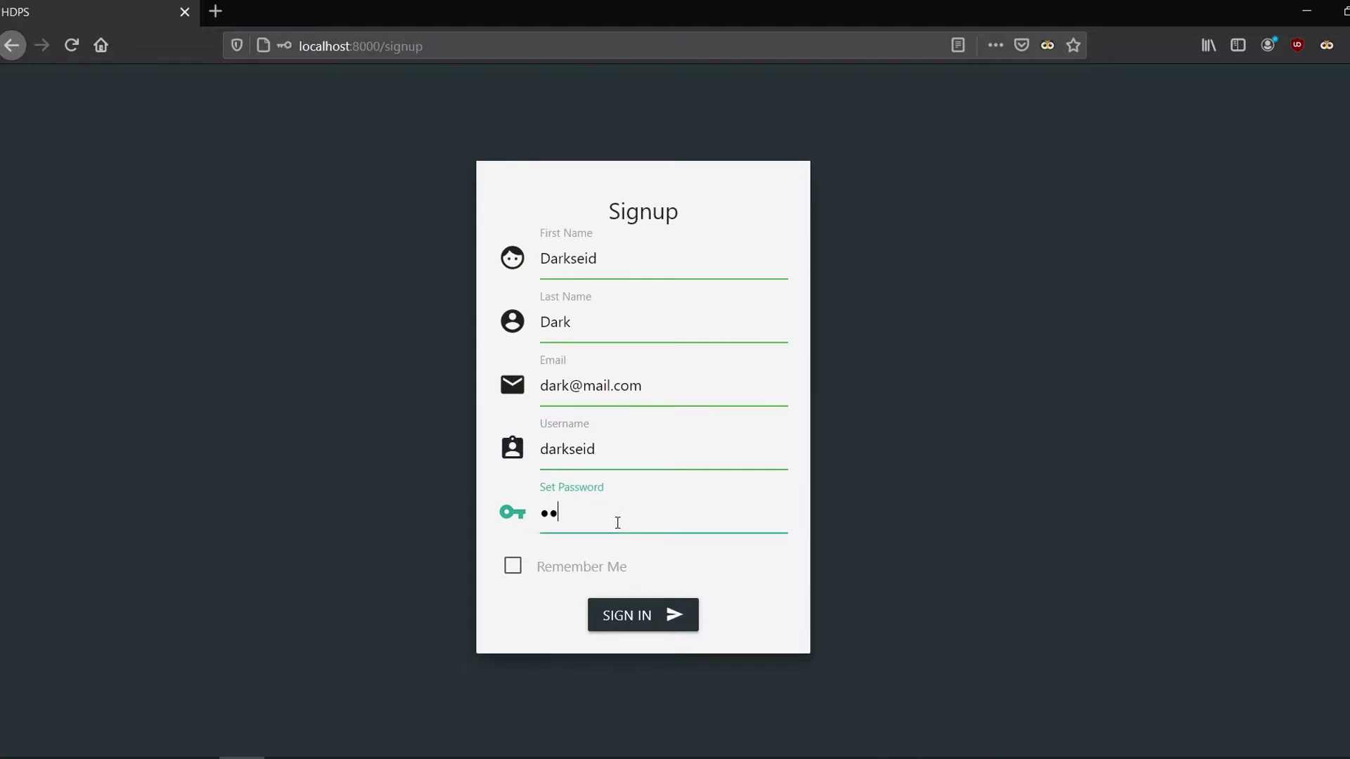
type("se")
left_click(632, 616)
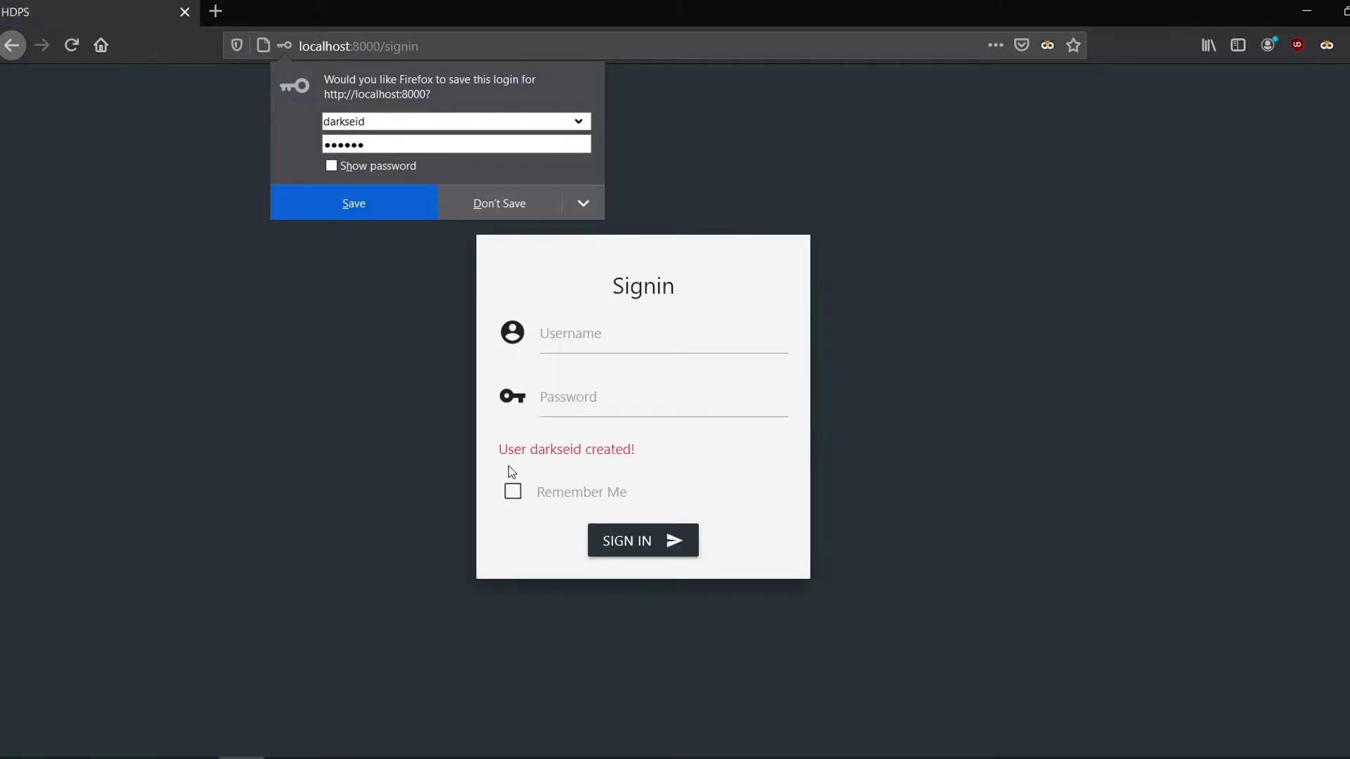
Step: Decline Firefox's save-login prompt and sign in with the new account's username and password
left_click(500, 205)
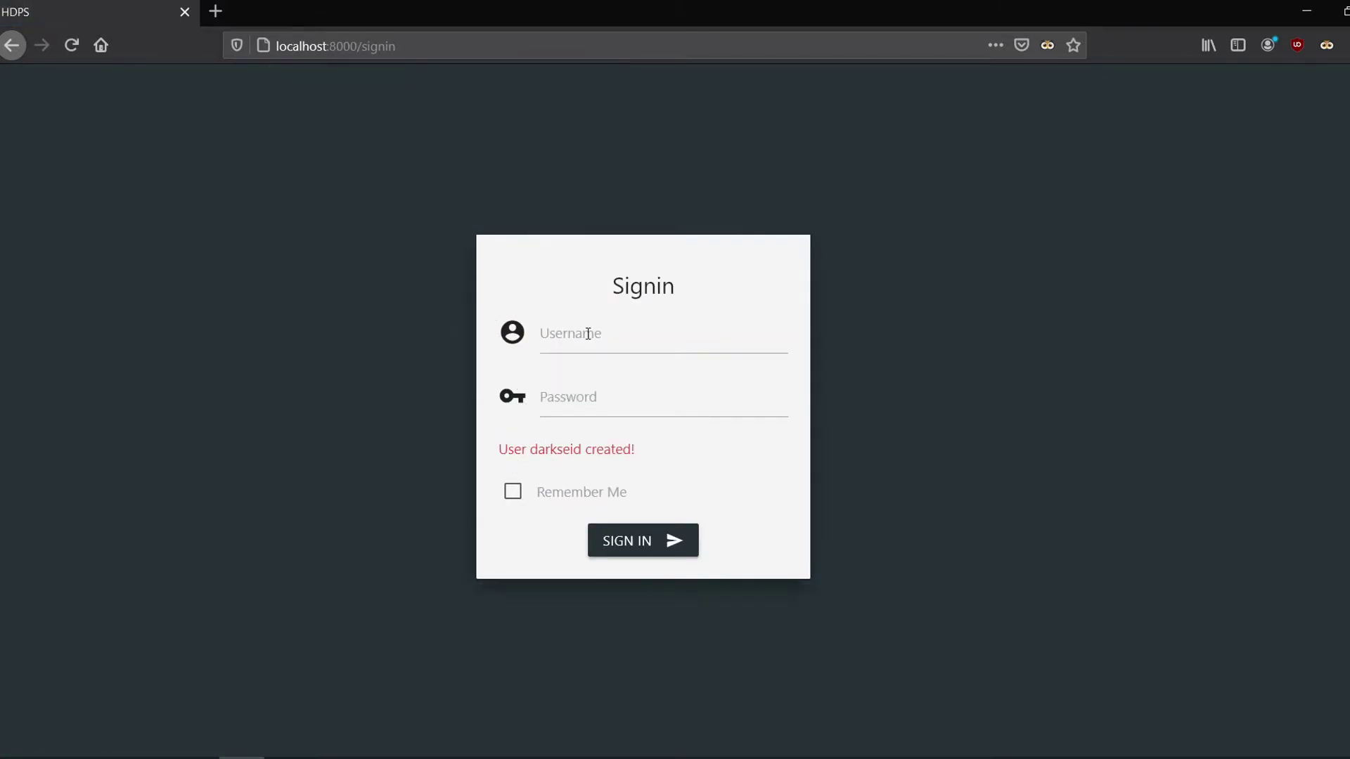
left_click(587, 334)
left_click(570, 450)
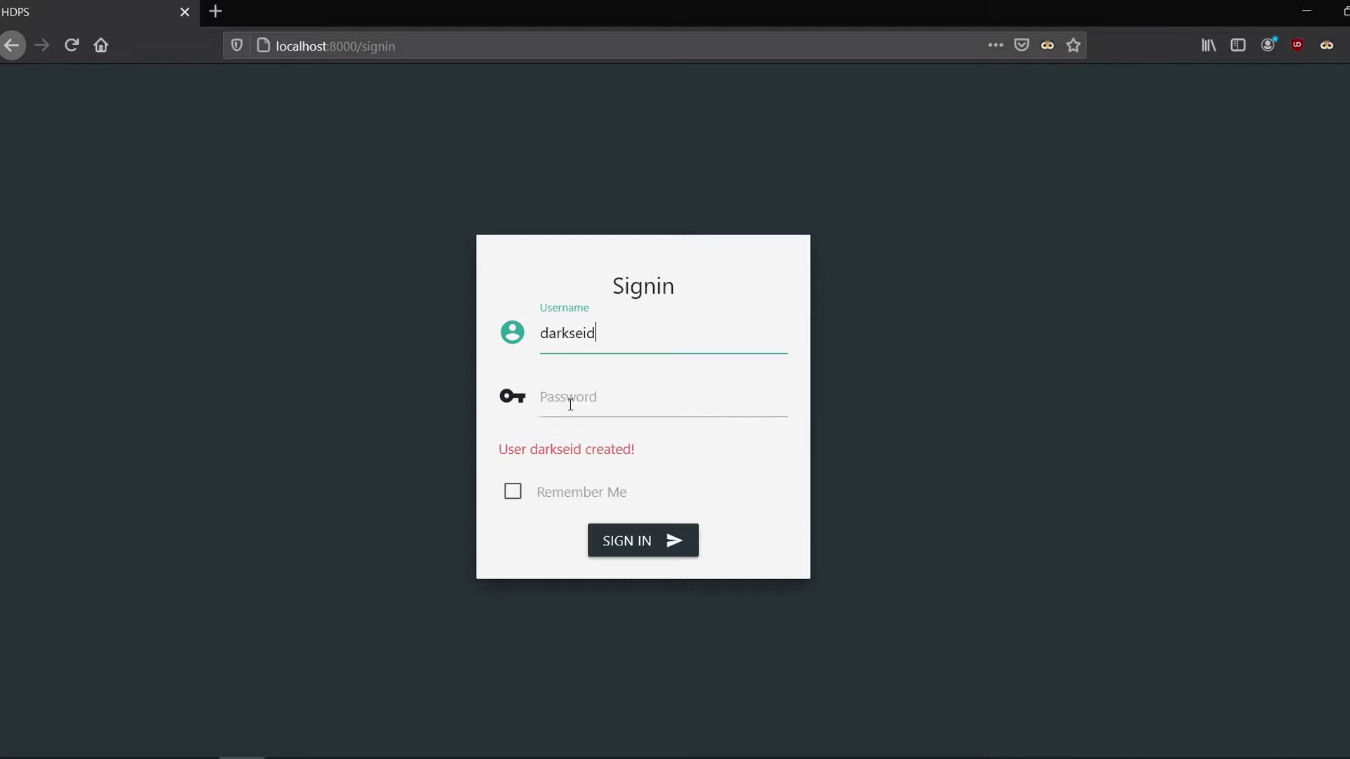
left_click(570, 405)
type("***")
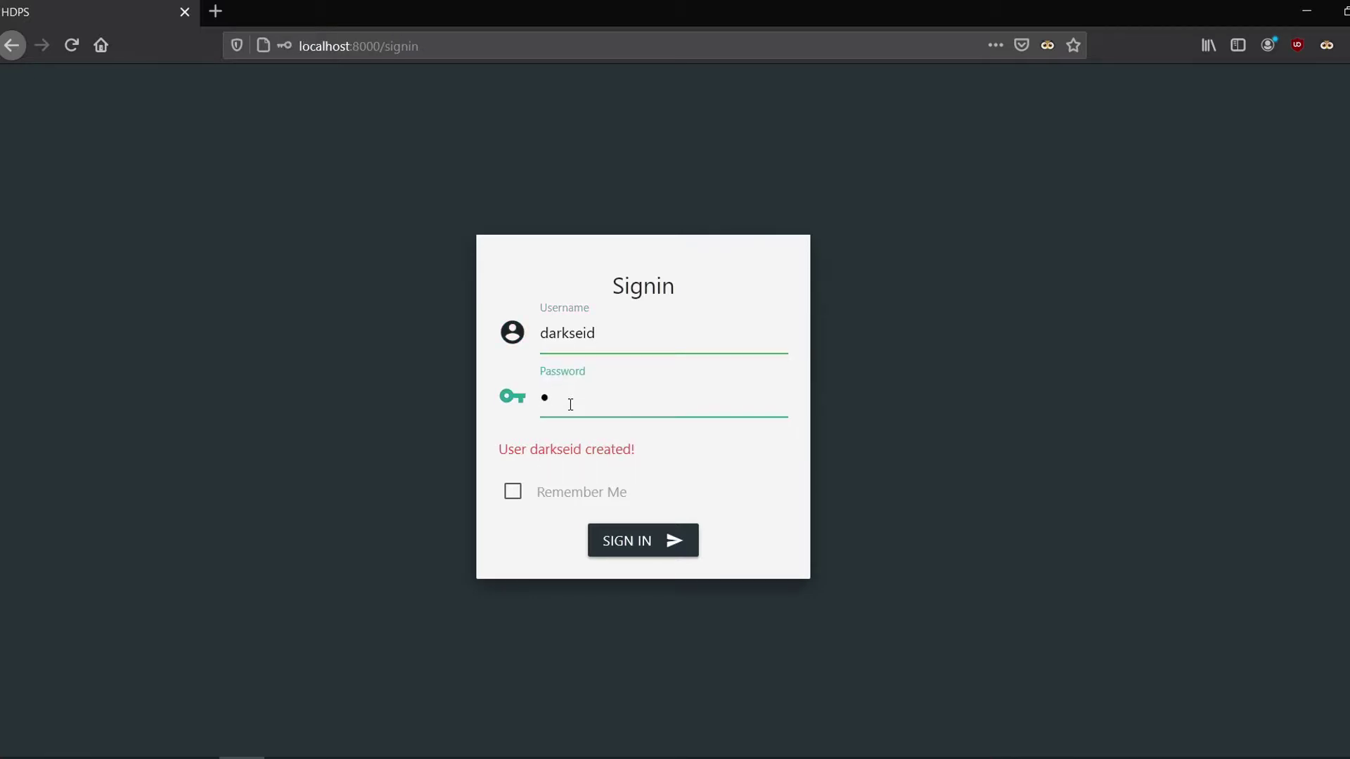
type("***")
left_click(659, 546)
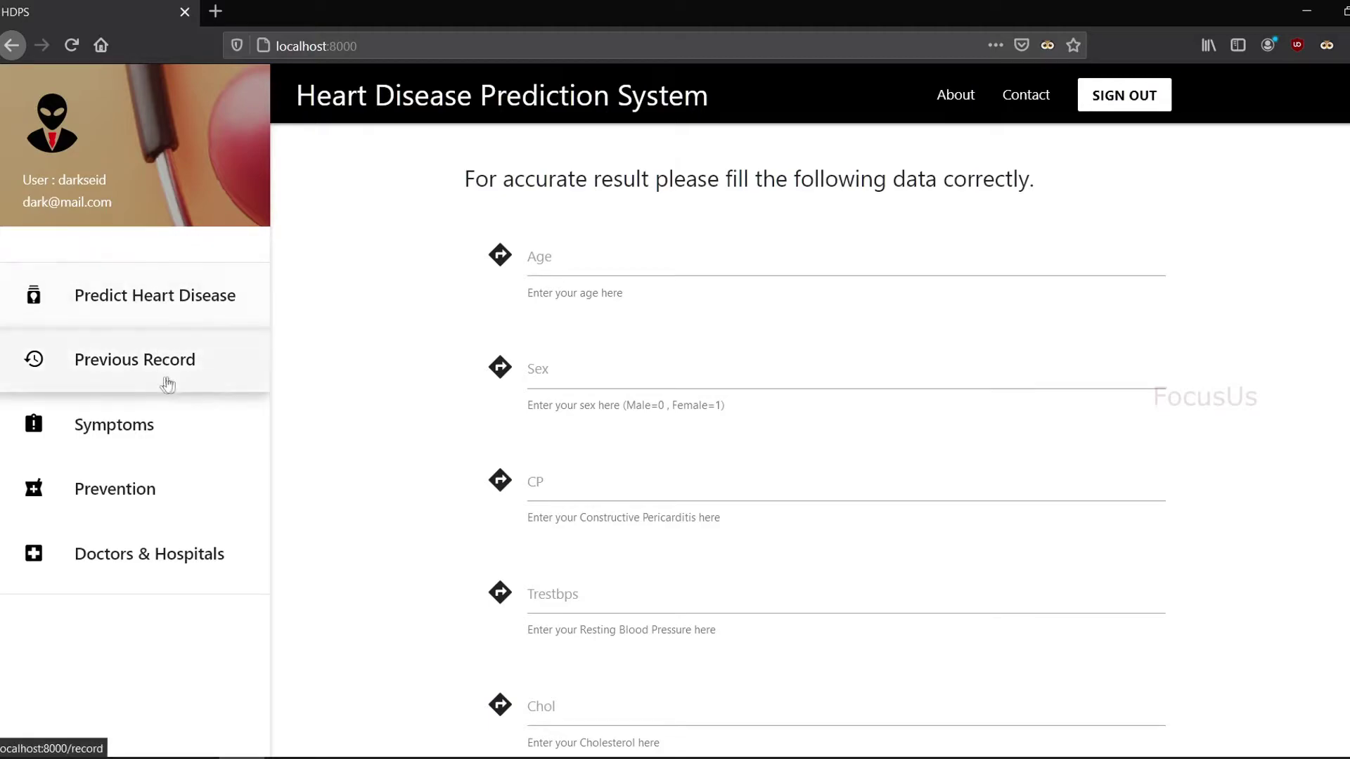
left_click(114, 293)
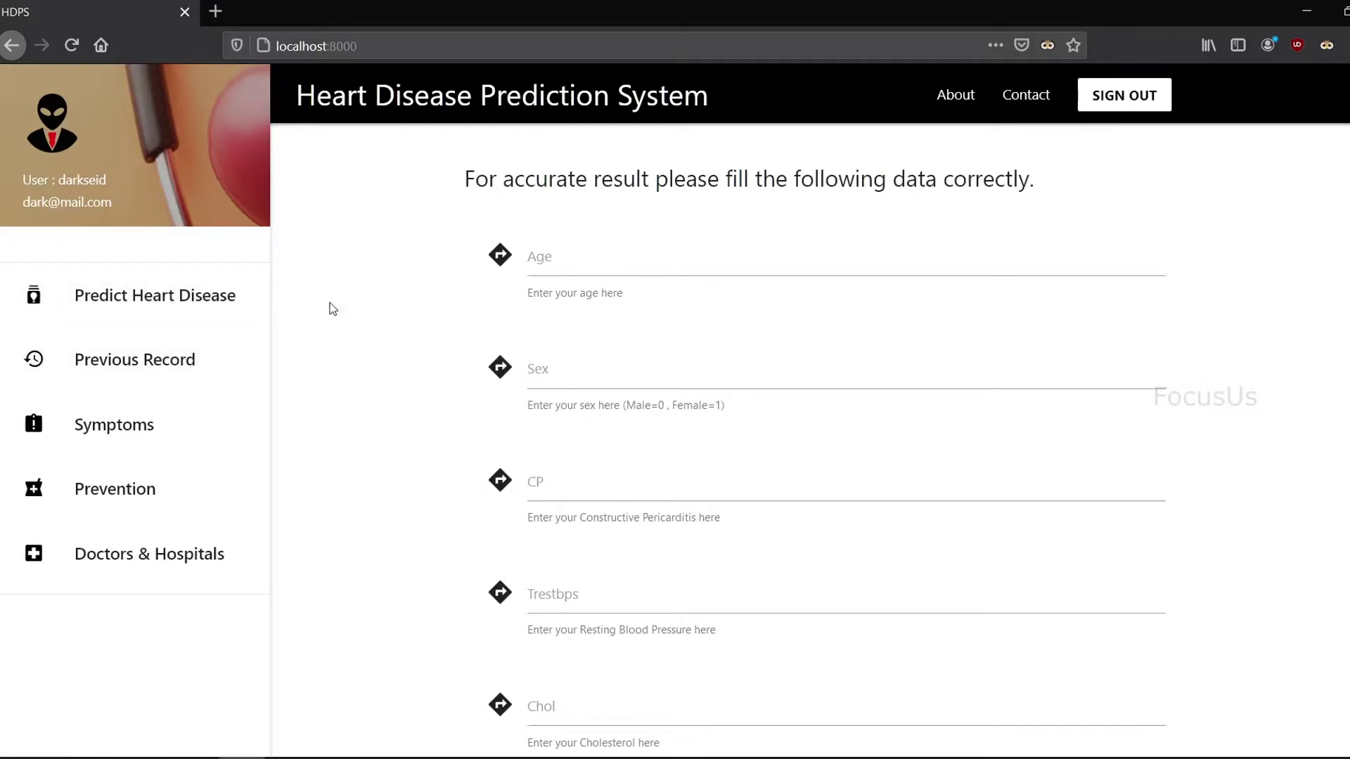
left_click(163, 366)
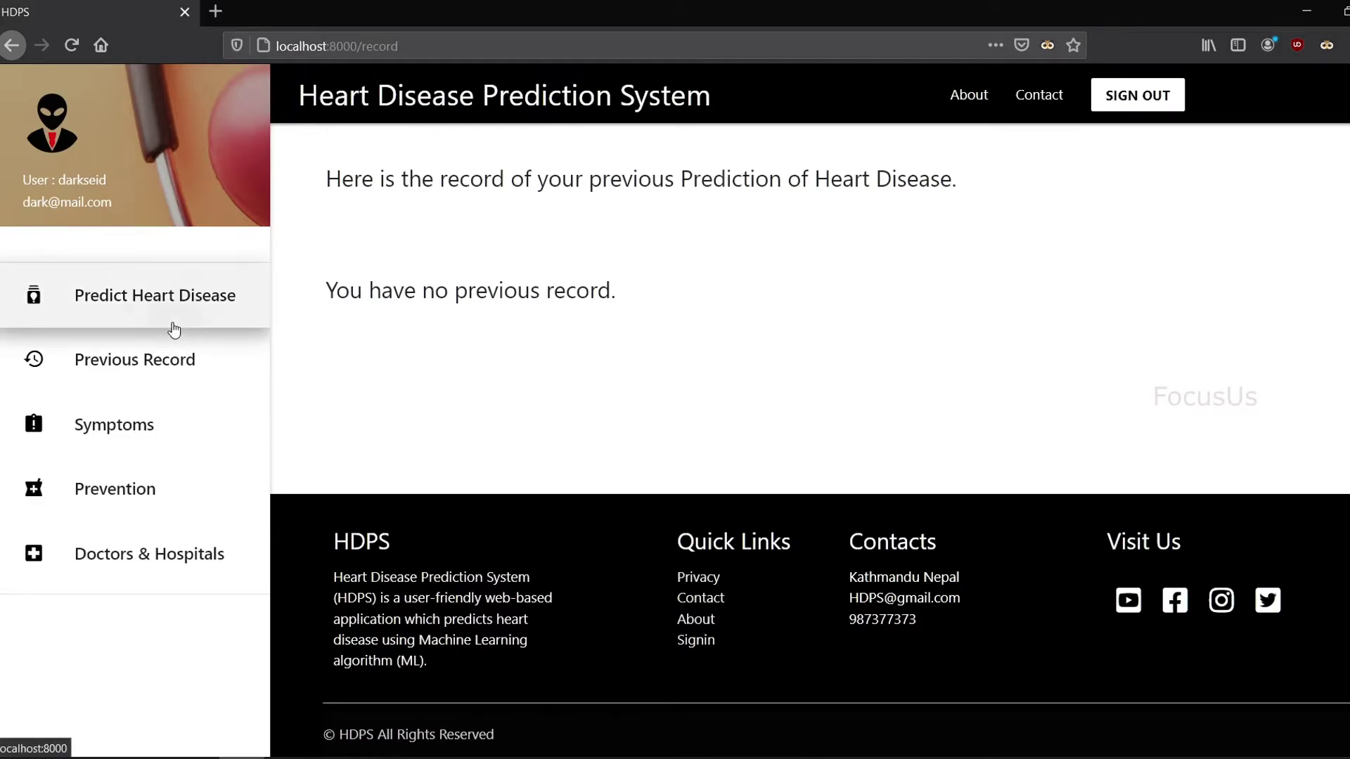
left_click(173, 330)
left_click(625, 251)
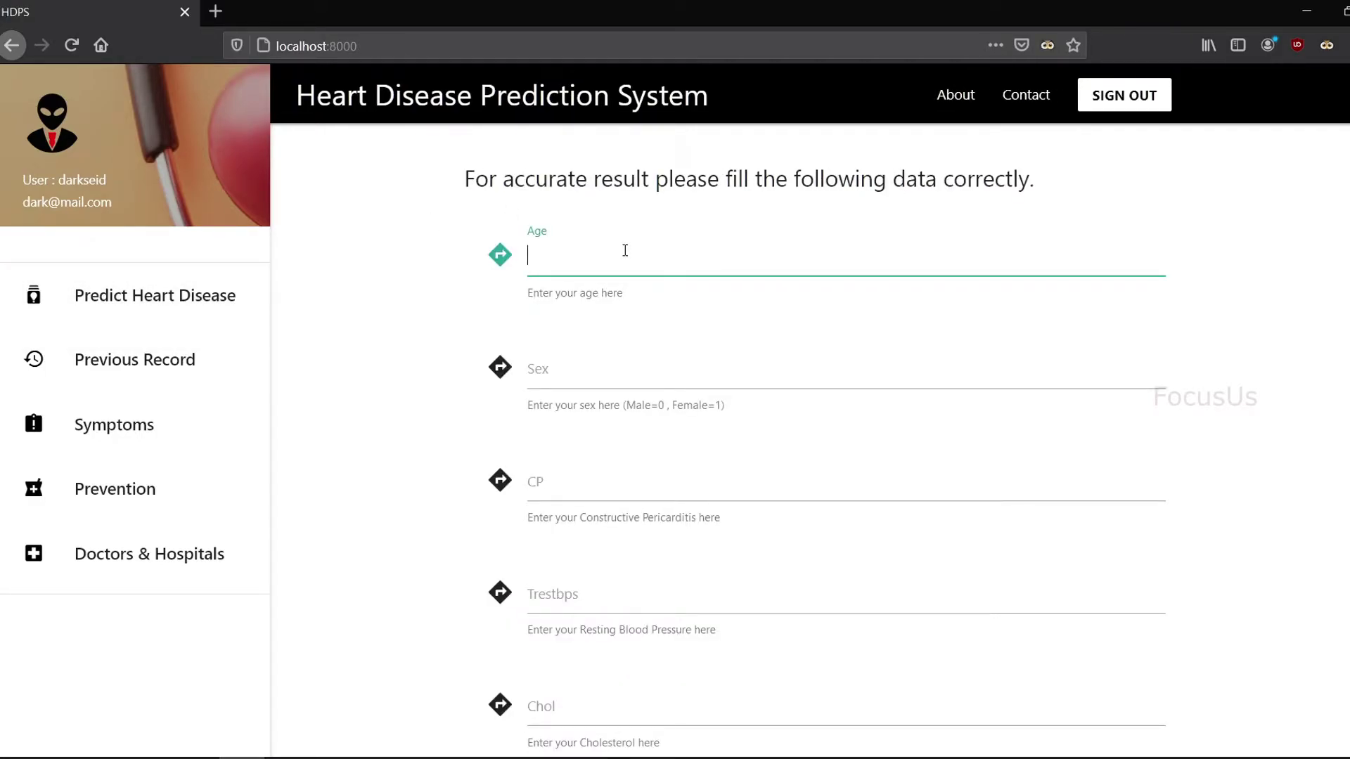
Step: Fill the prediction form with the values 58, 0, 2, 120, 219, 0, 1, 158 and 0
type("58")
key("Tab")
type("0")
key("Tab")
type("2")
key("Tab")
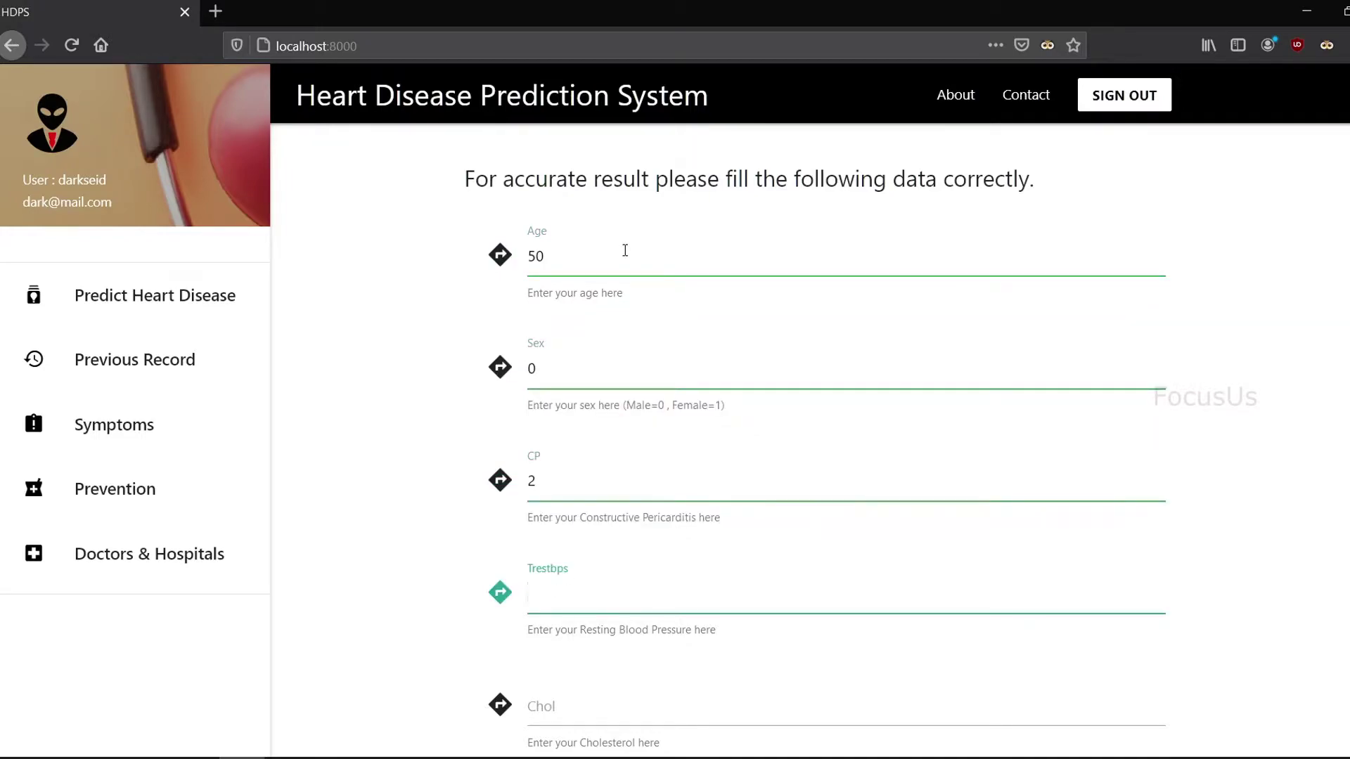
type("120\t219")
key("Tab")
type("0")
key("Tab")
type("1")
key("Tab")
type("158")
key("Tab")
type("0")
key("Tab")
Step: Submit with TEST NOW, getting probability 0.5756, and open the Prevention tips
scroll(396, 453, "up", 10)
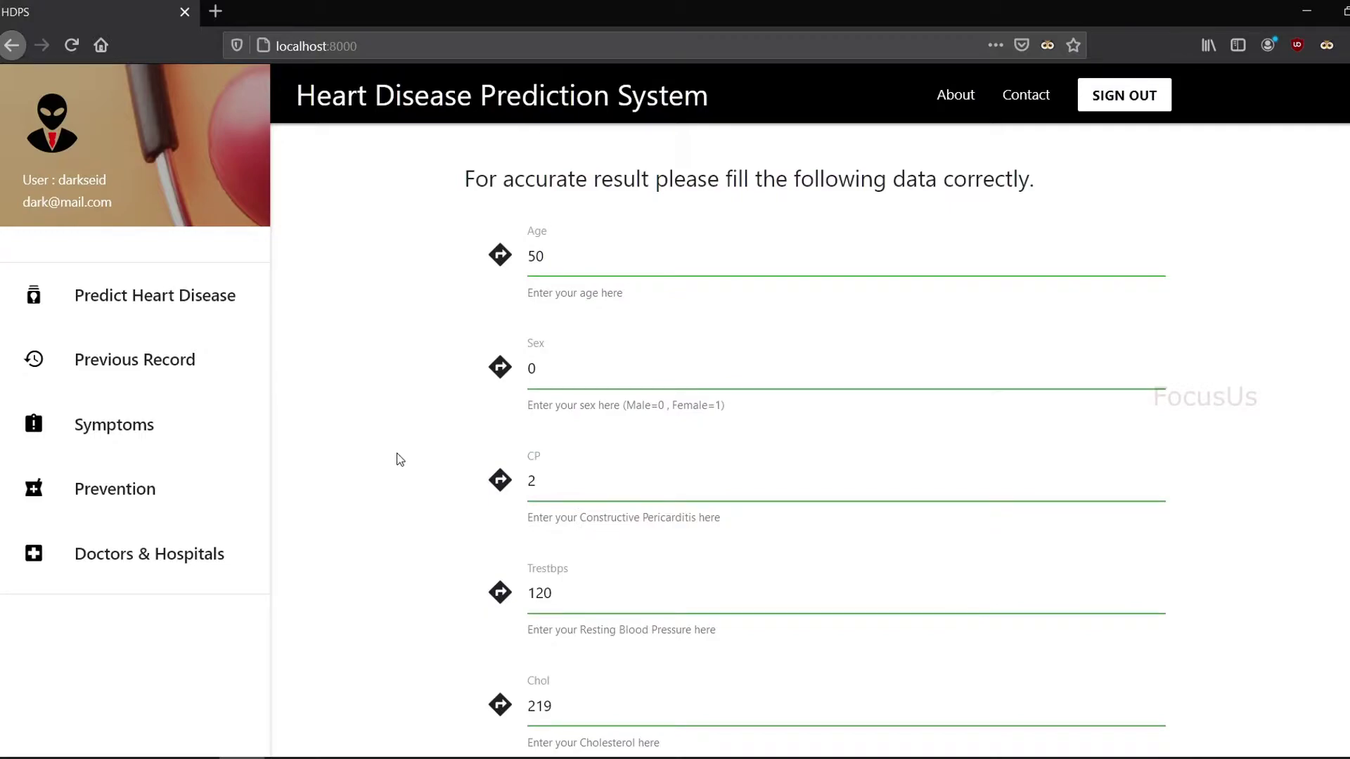
scroll(396, 453, "down", 10)
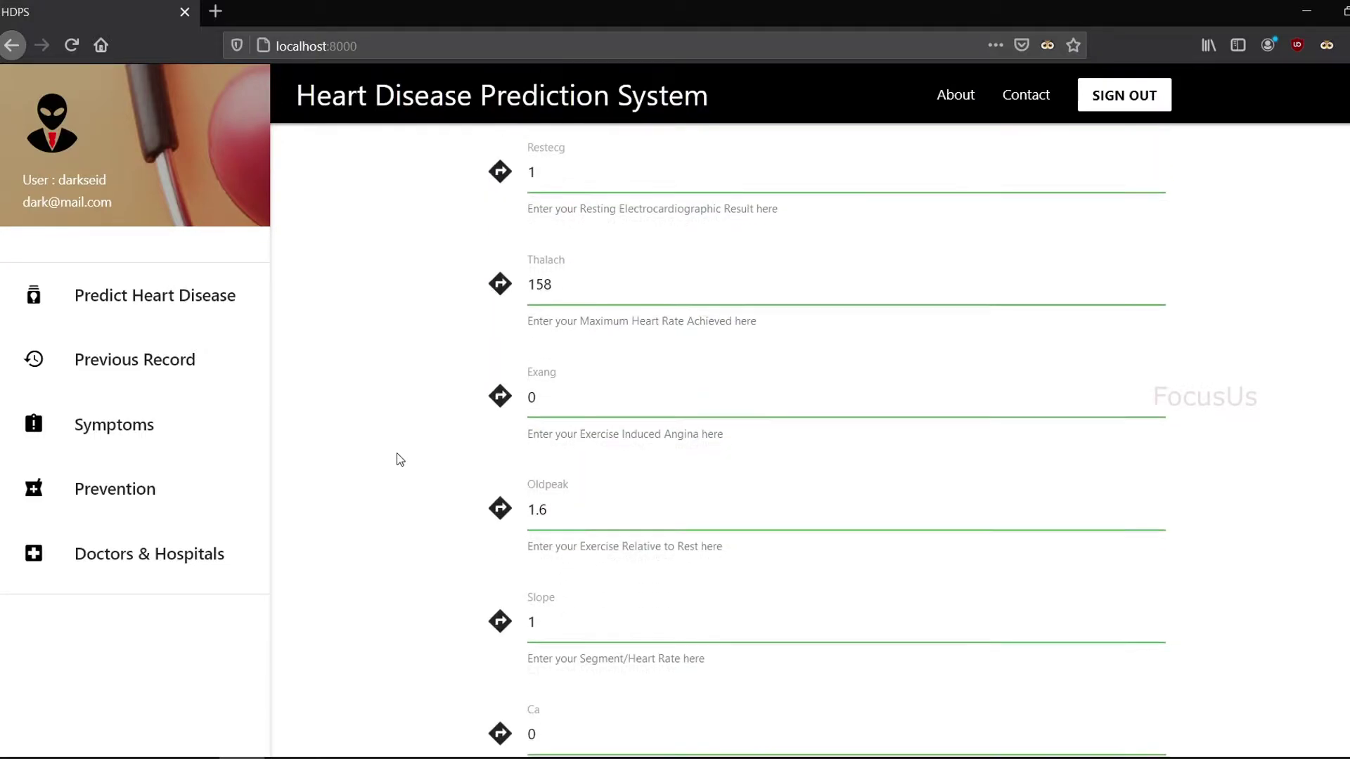
scroll(396, 453, "down", 5)
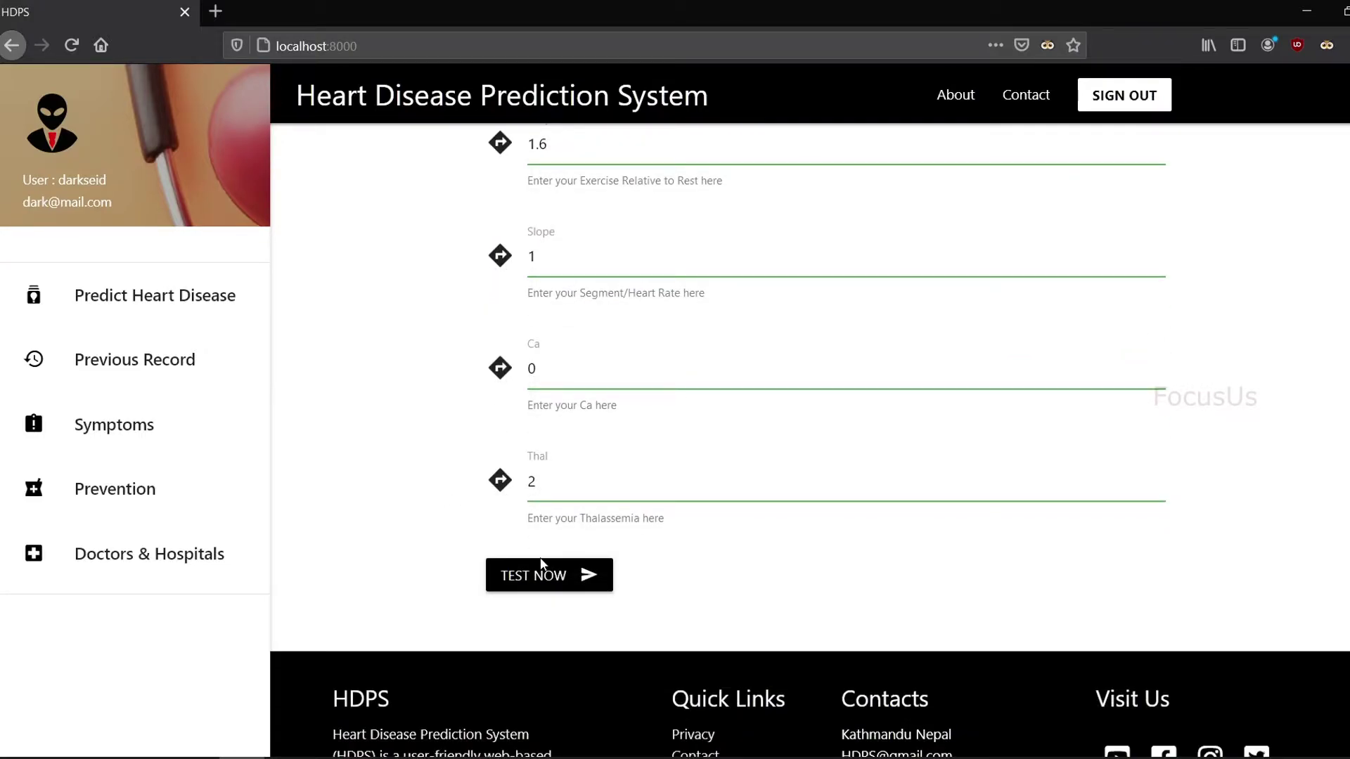
left_click(555, 586)
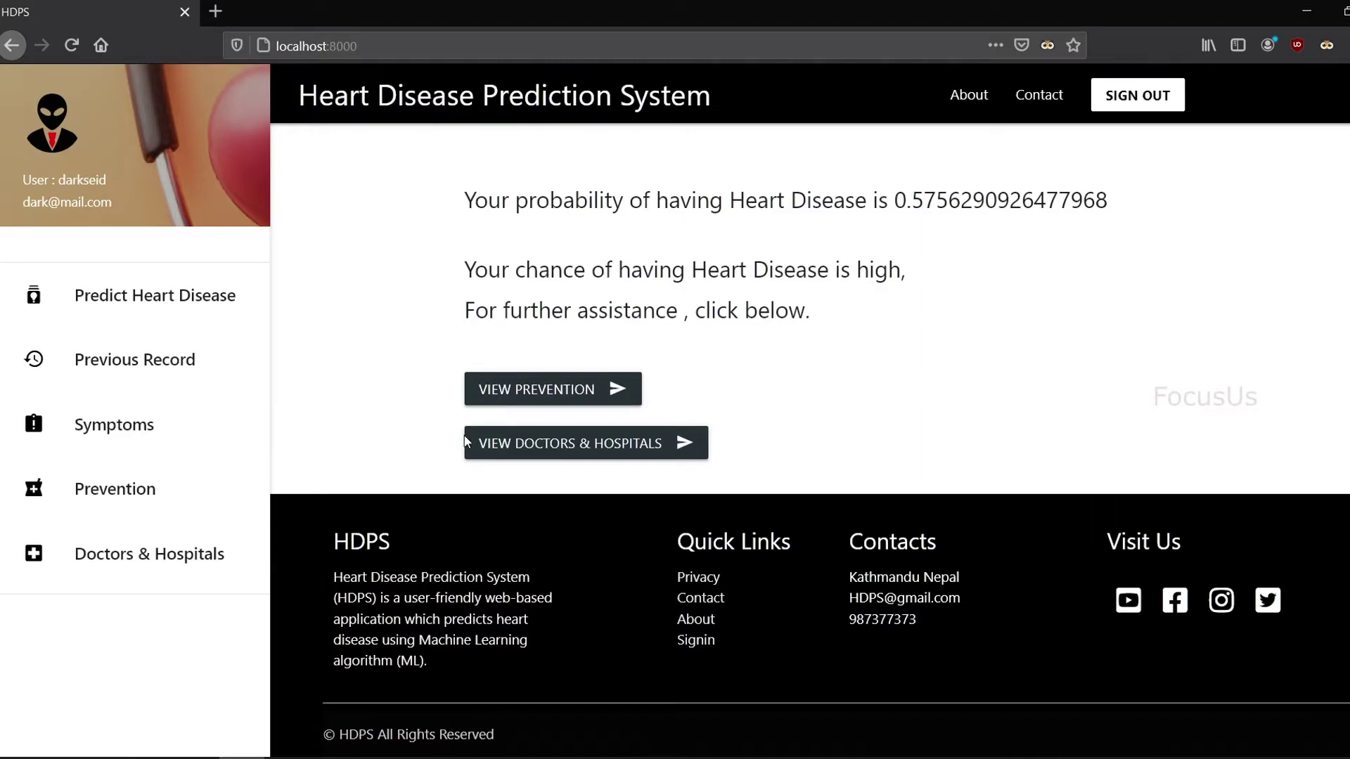
left_click(520, 389)
scroll(554, 435, "down", 12)
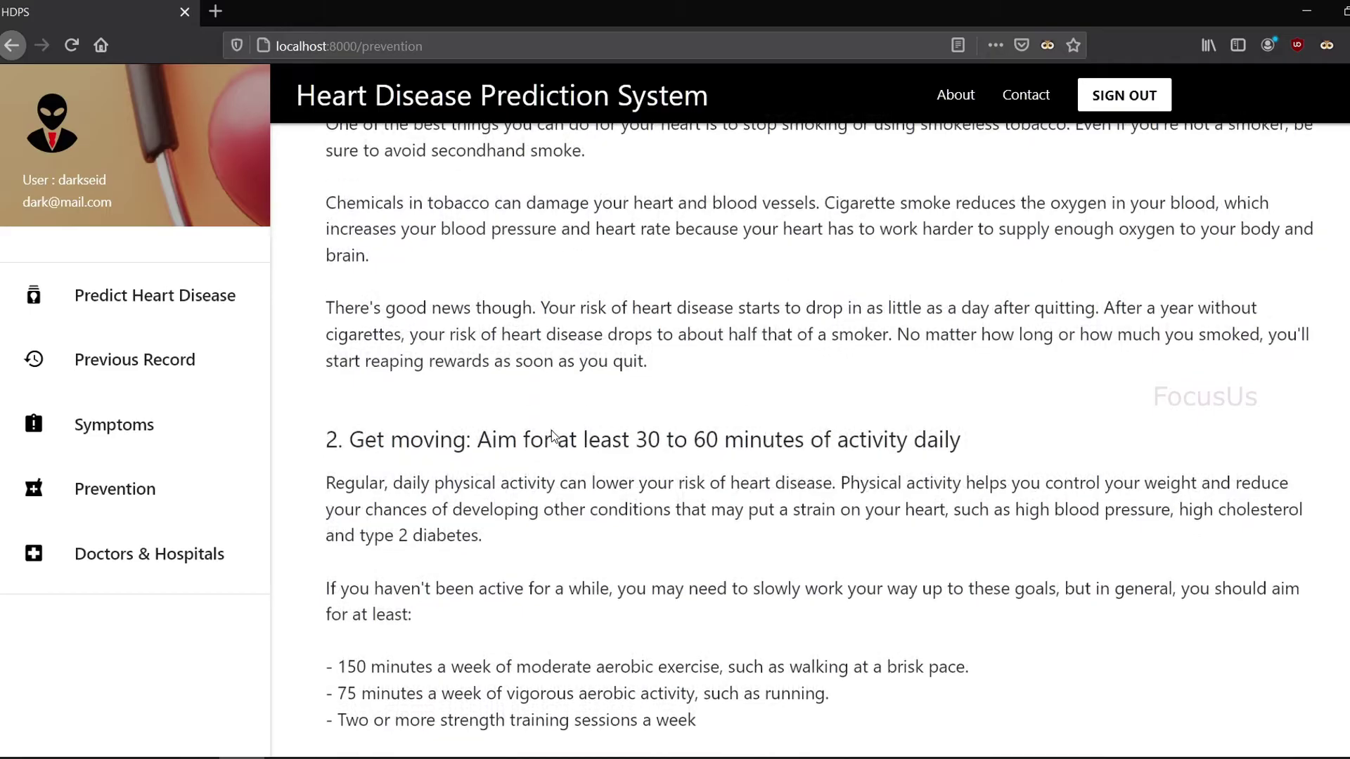
scroll(554, 436, "down", 20)
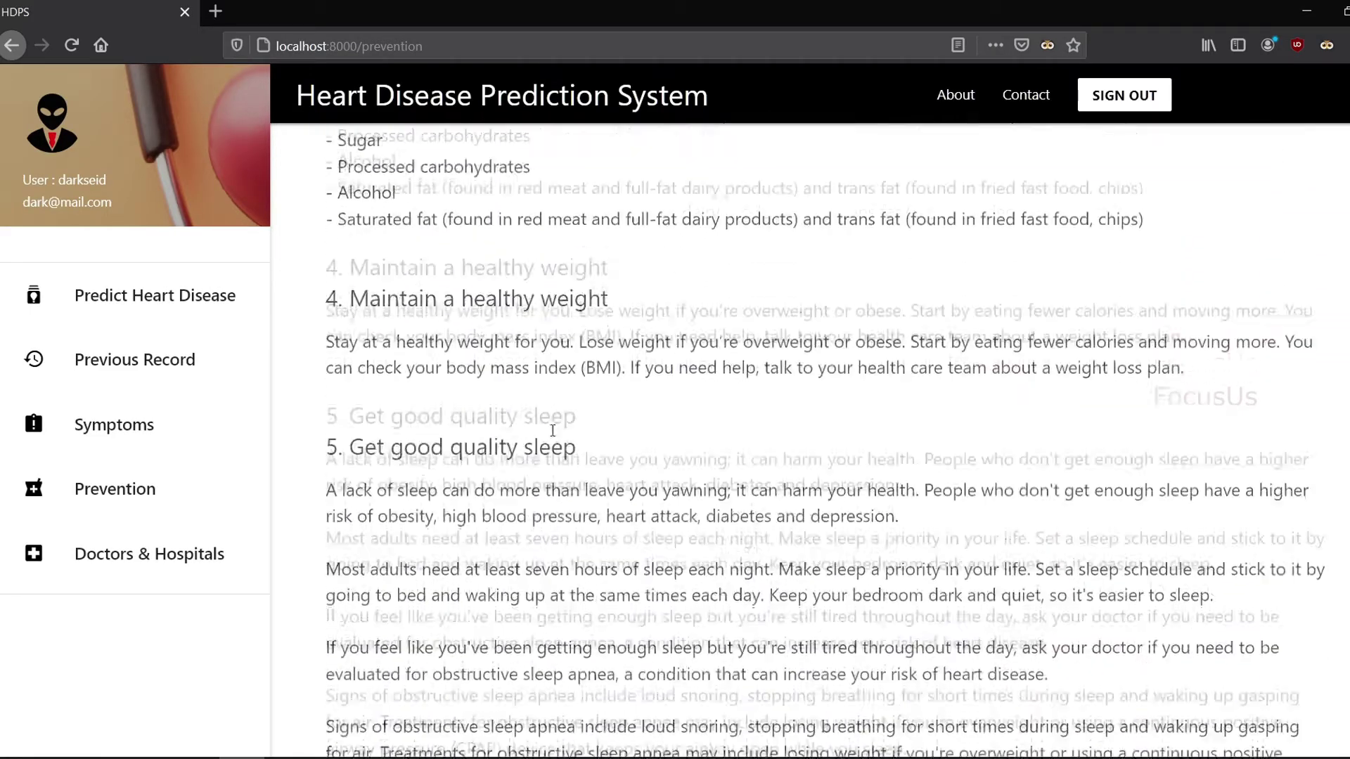
scroll(553, 432, "down", 1)
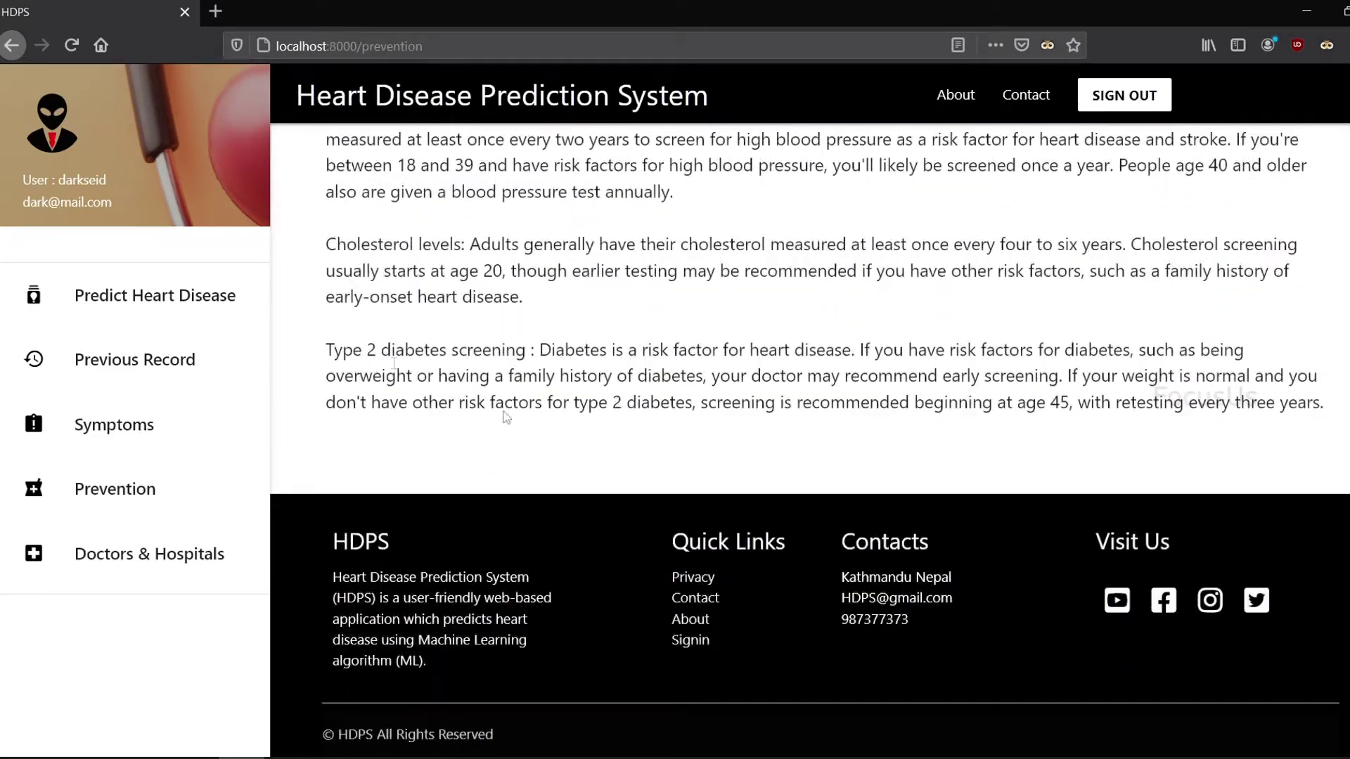
left_click(9, 48)
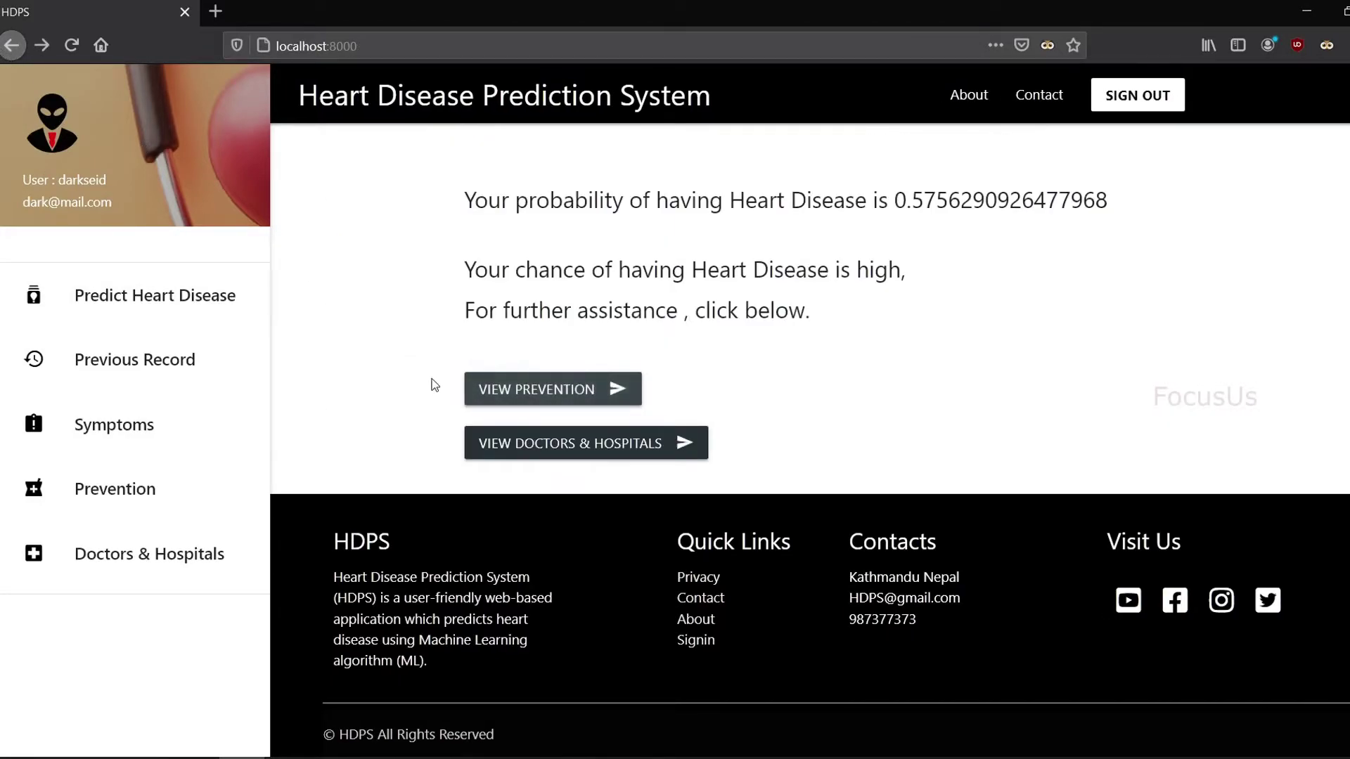
left_click(542, 453)
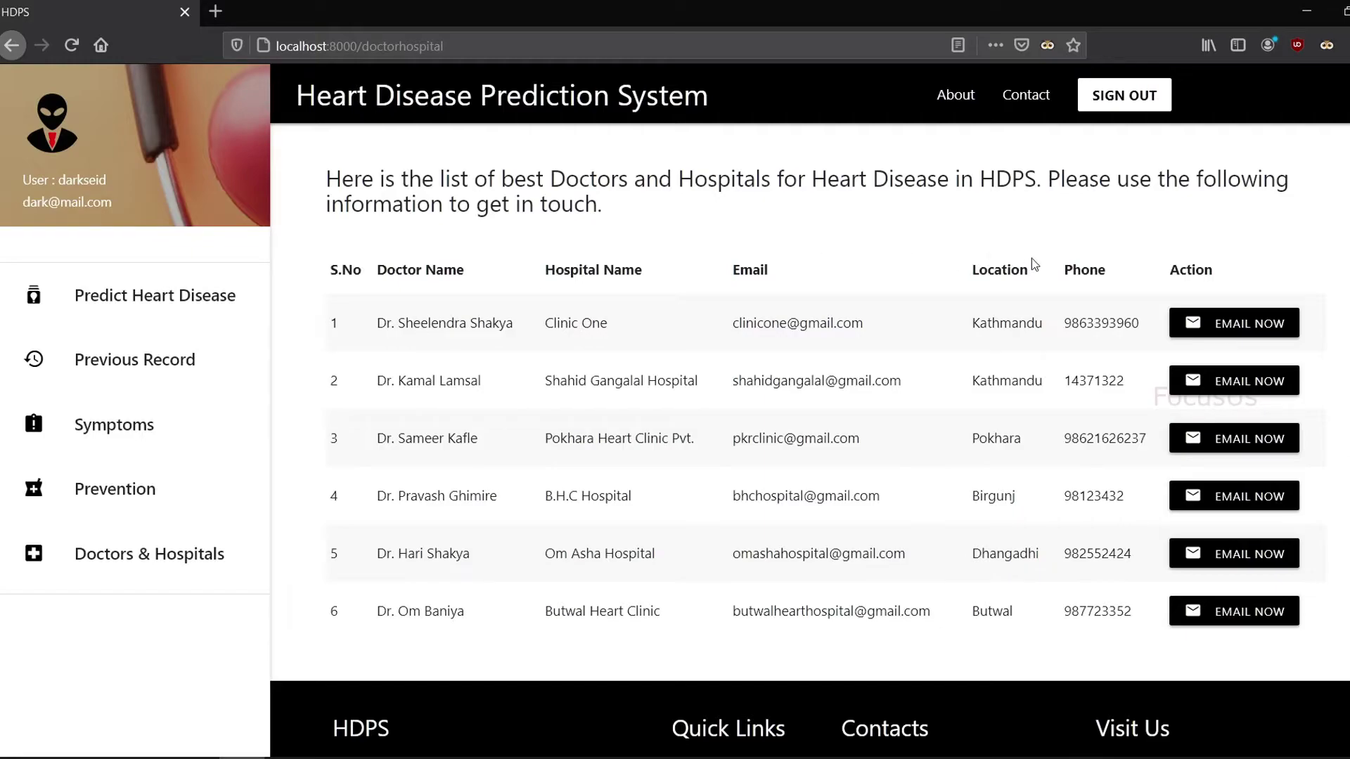
left_click(1234, 328)
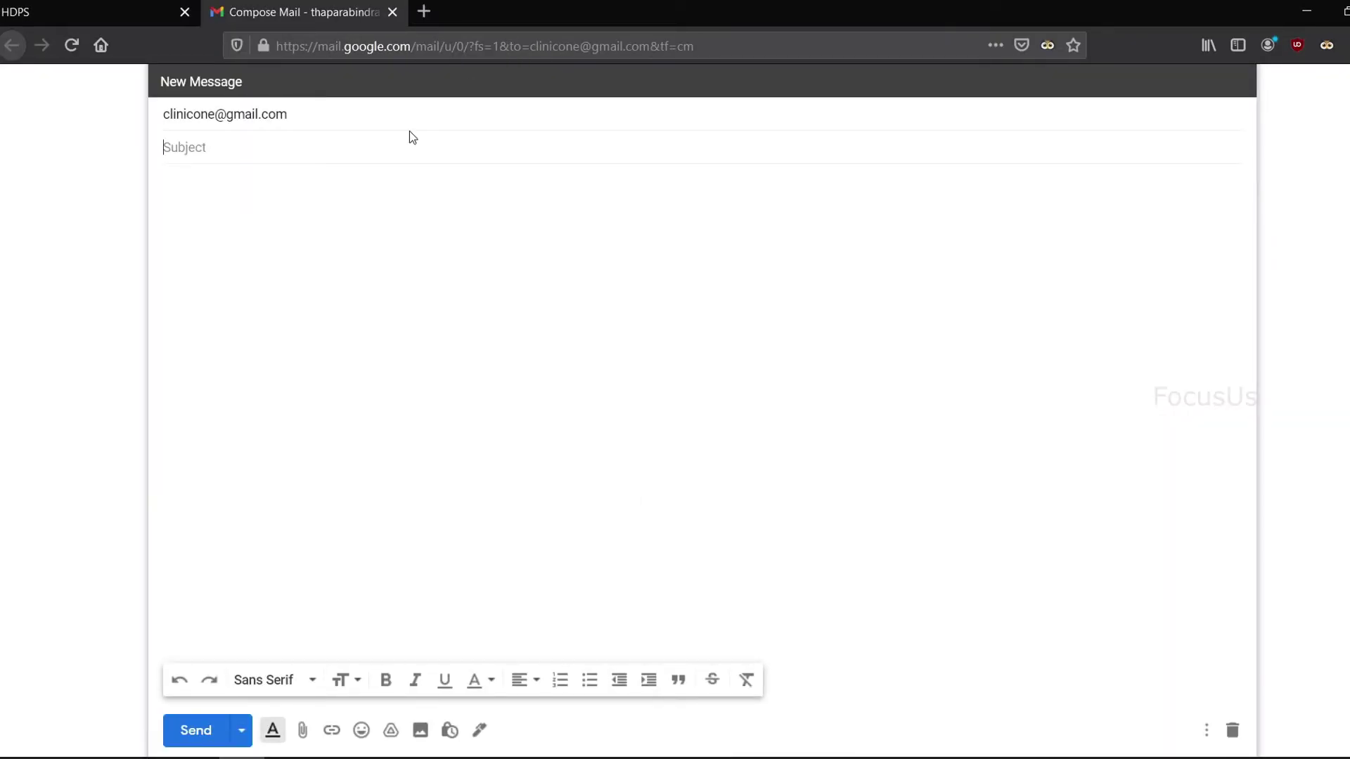
left_click(236, 156)
left_click(392, 12)
key("alt+Left")
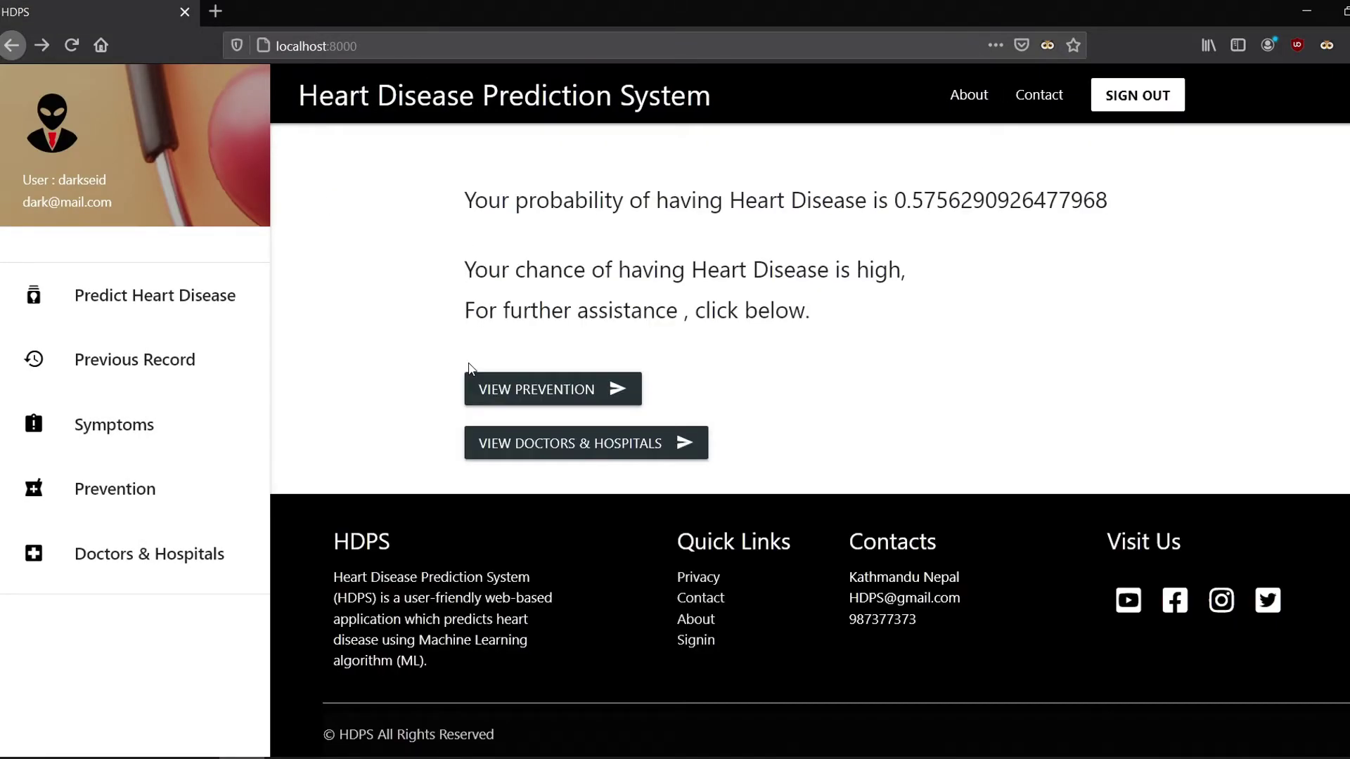
left_click(161, 359)
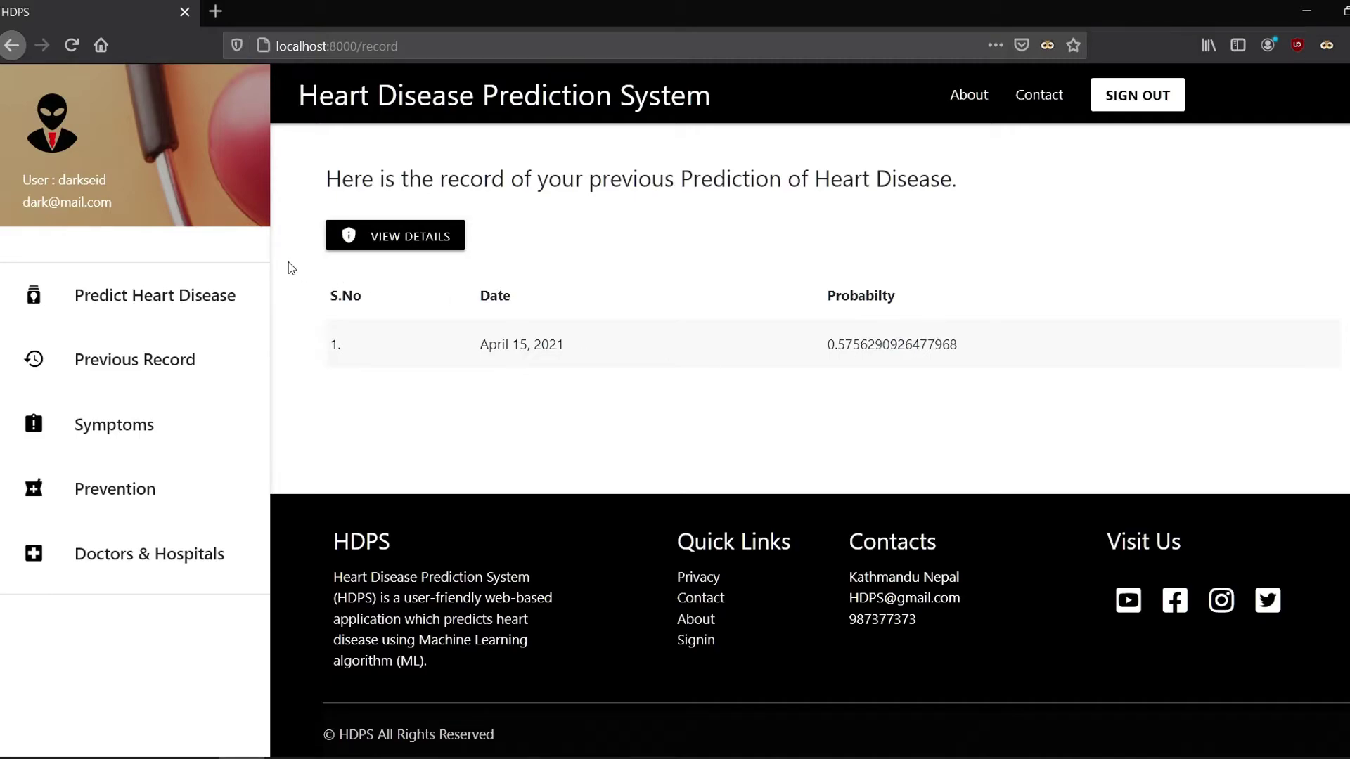
Step: Open the past prediction's VIEW DETAILS from Previous Record, then show the Symptoms page
key("alt+Left")
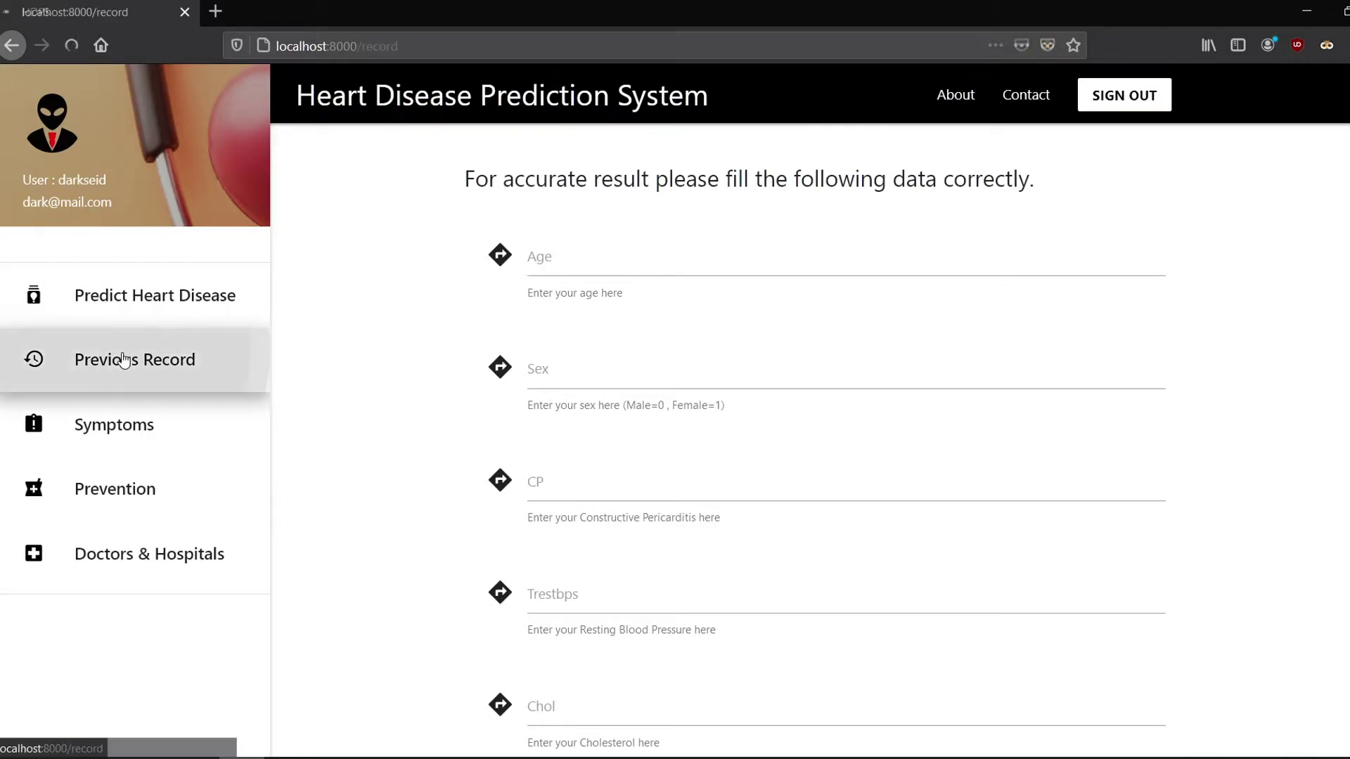
left_click(157, 357)
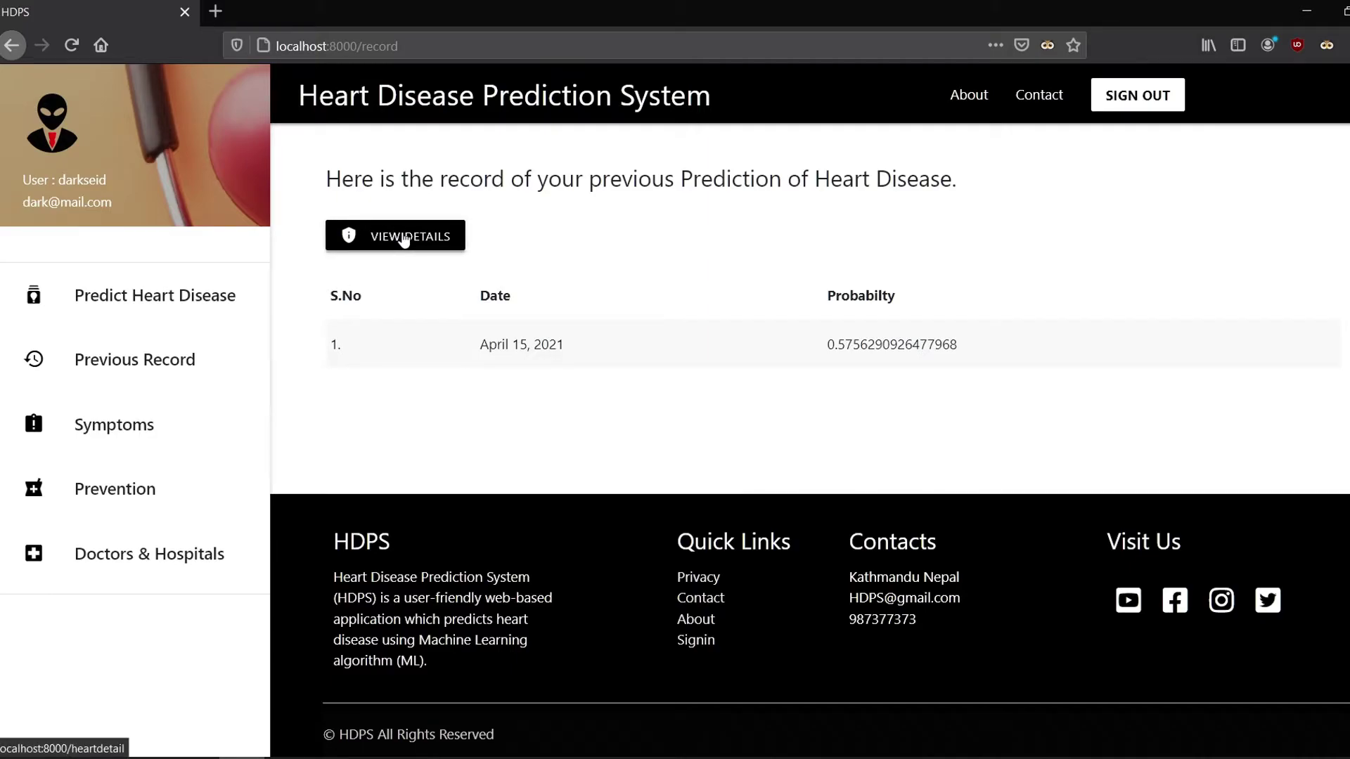
left_click(404, 240)
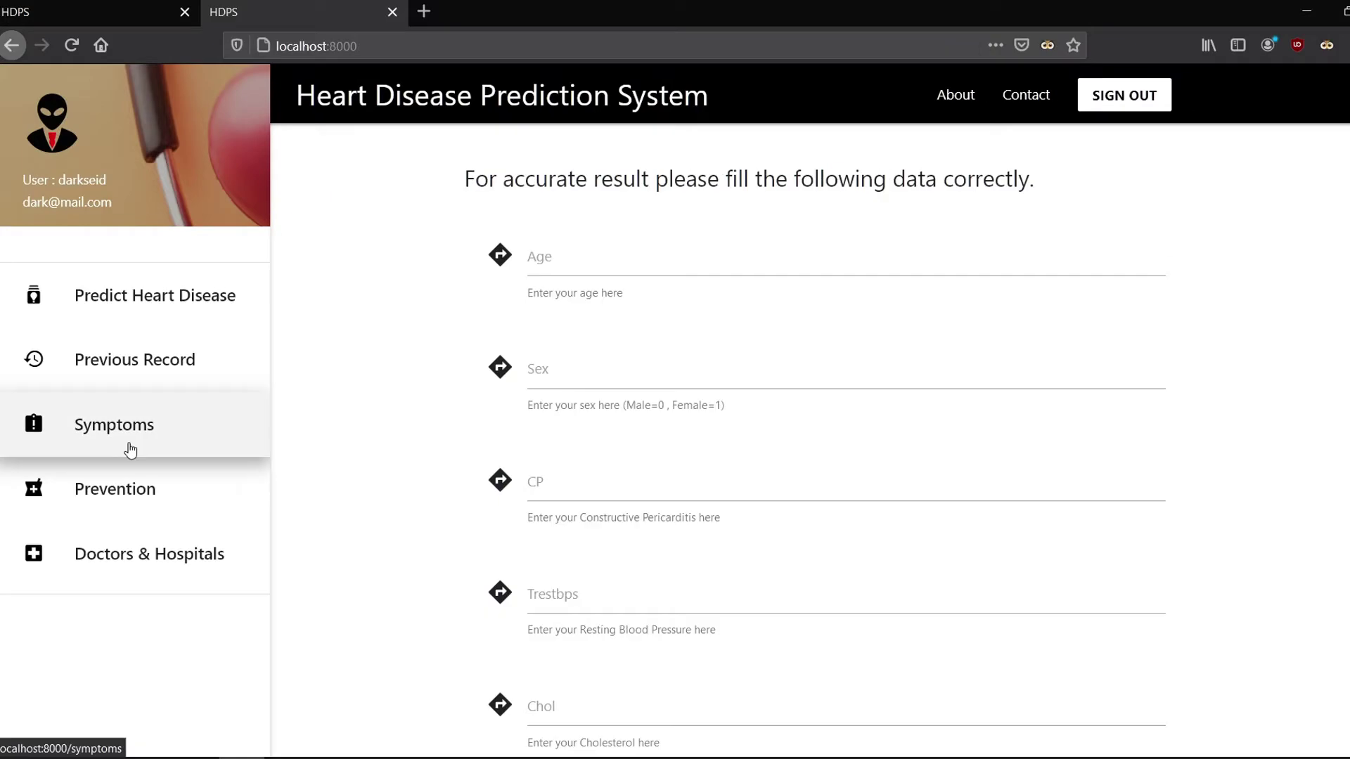
left_click(114, 441)
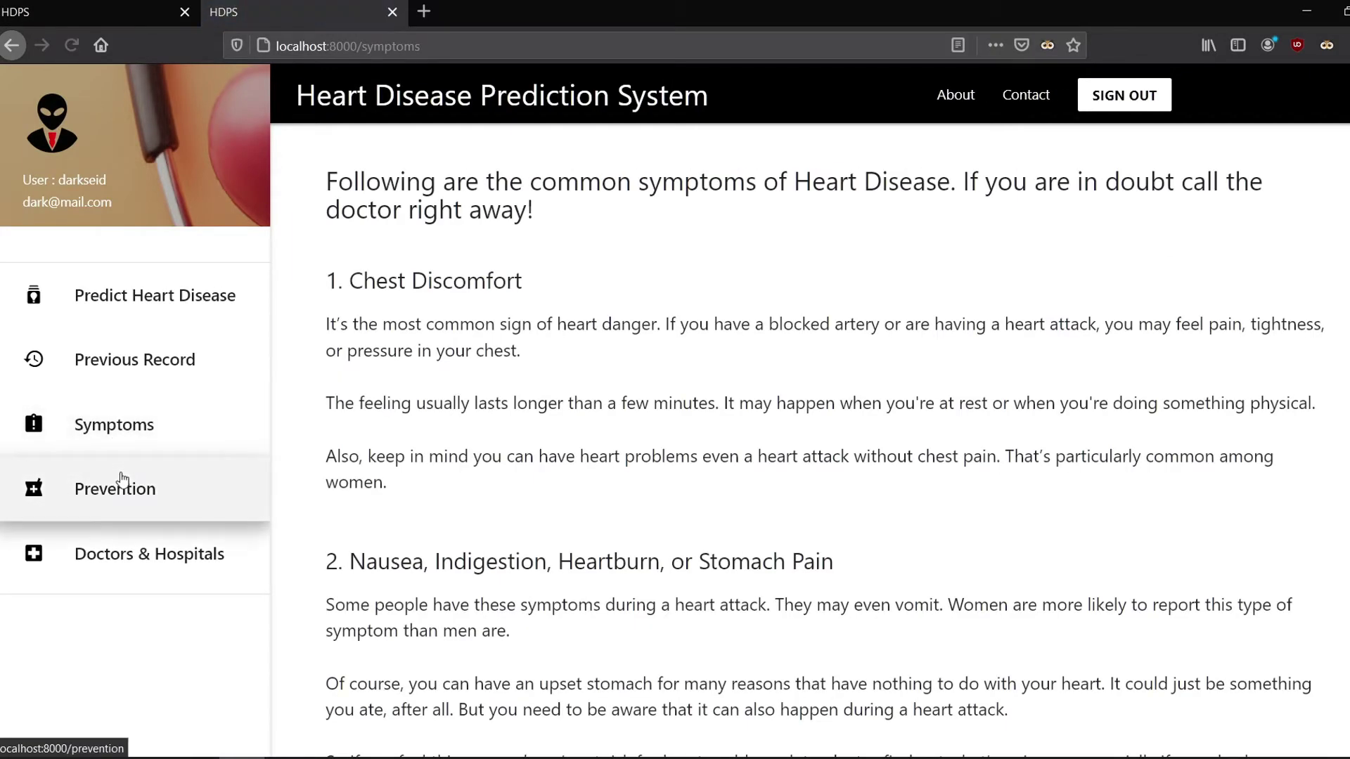
Step: Browse the Prevention and Doctors & Hospitals pages, then sign out of HDPS
left_click(120, 485)
left_click(128, 548)
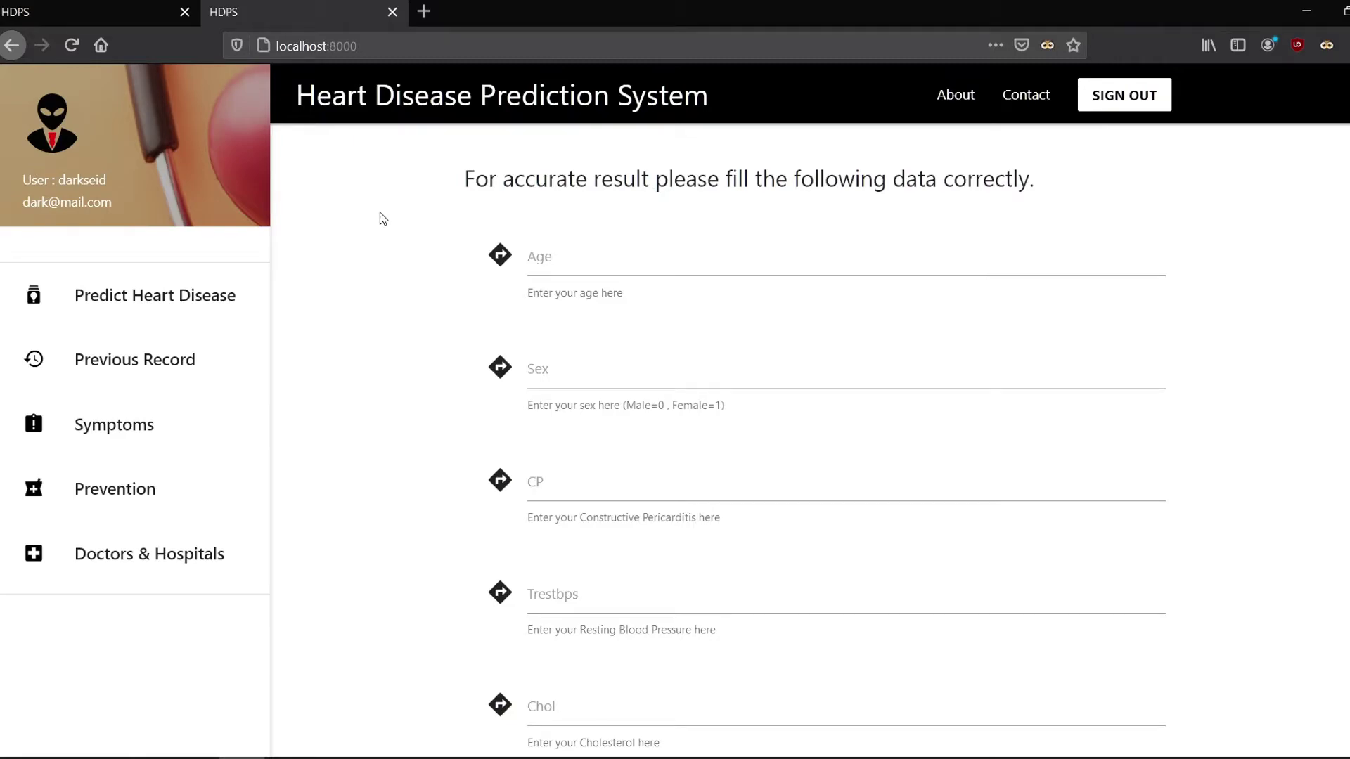
left_click(1143, 101)
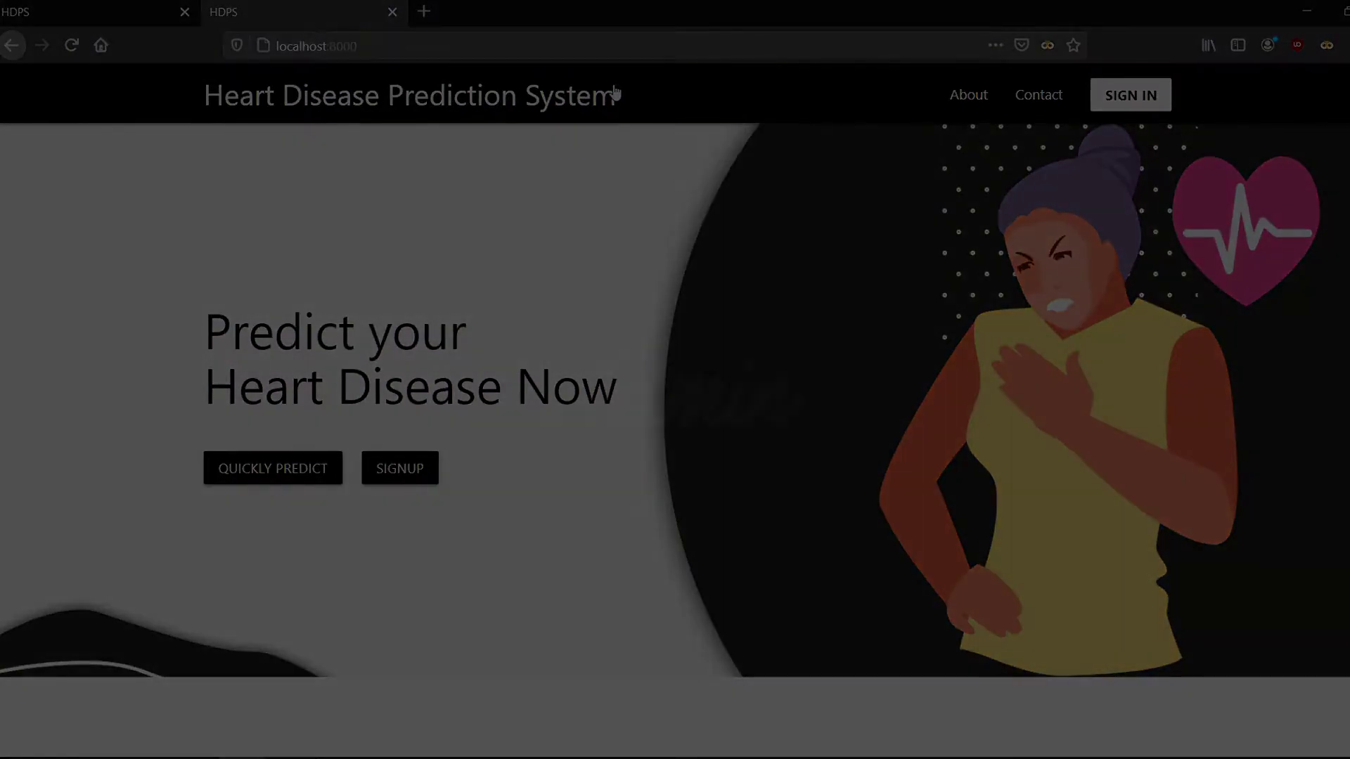
left_click(590, 47)
left_click(587, 51)
Step: Log into Django admin at localhost:8000/admin with the administrator account and open Groups
type("/admin")
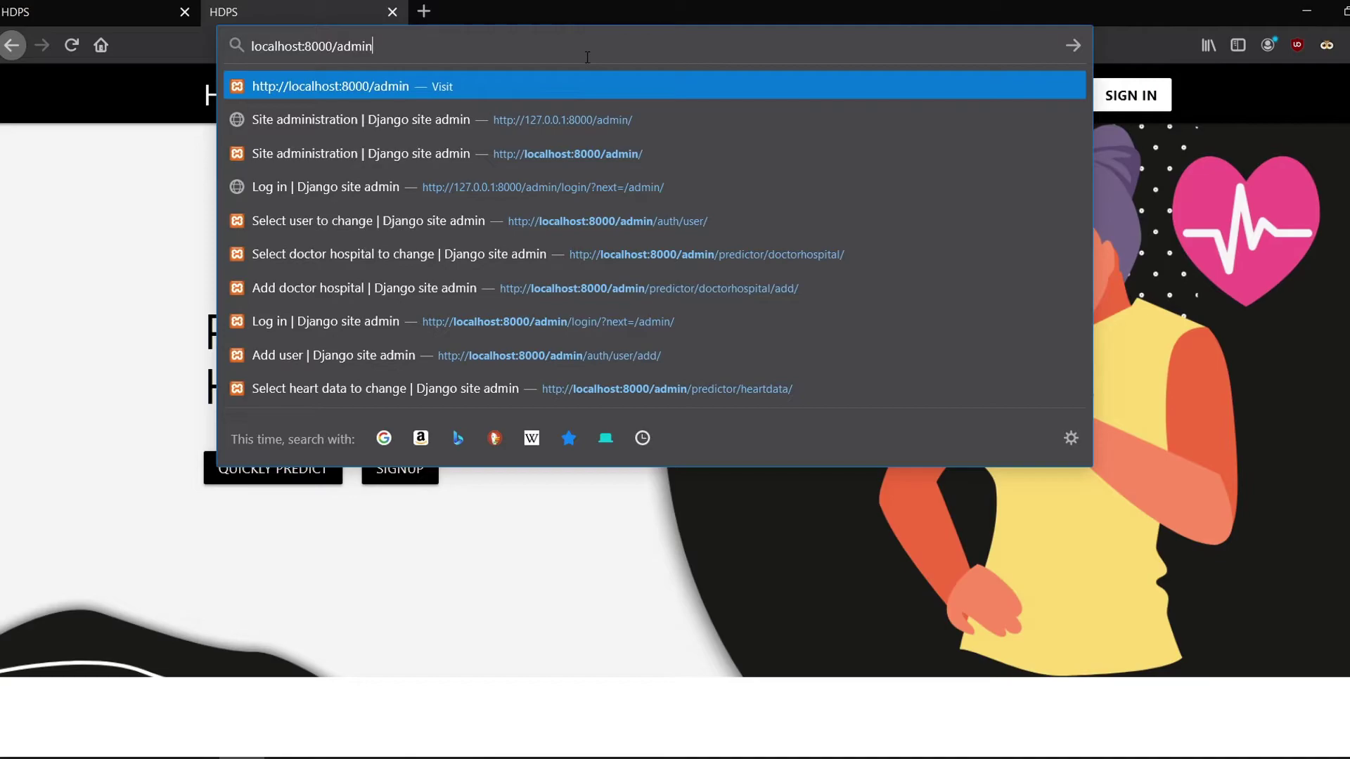
key("Return")
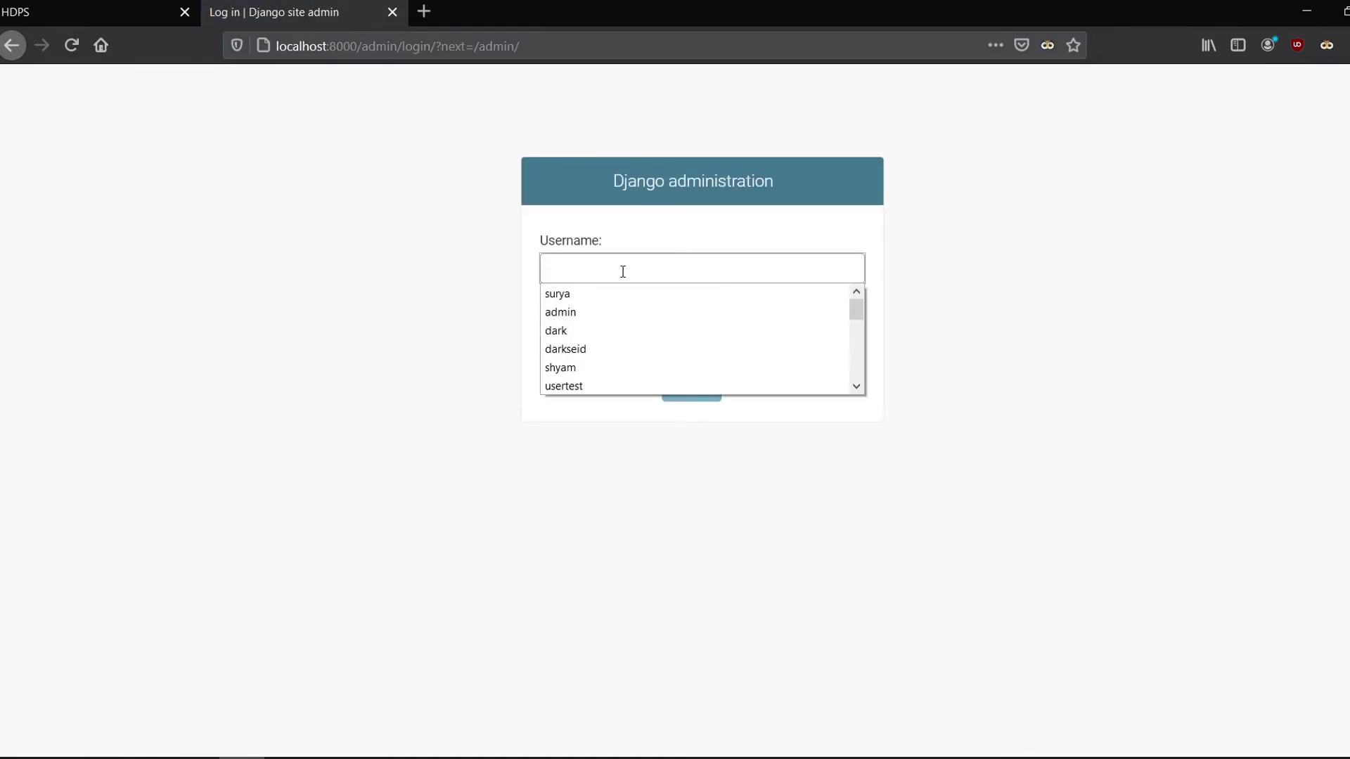
type("admin")
key("Tab")
type("•••••••••••")
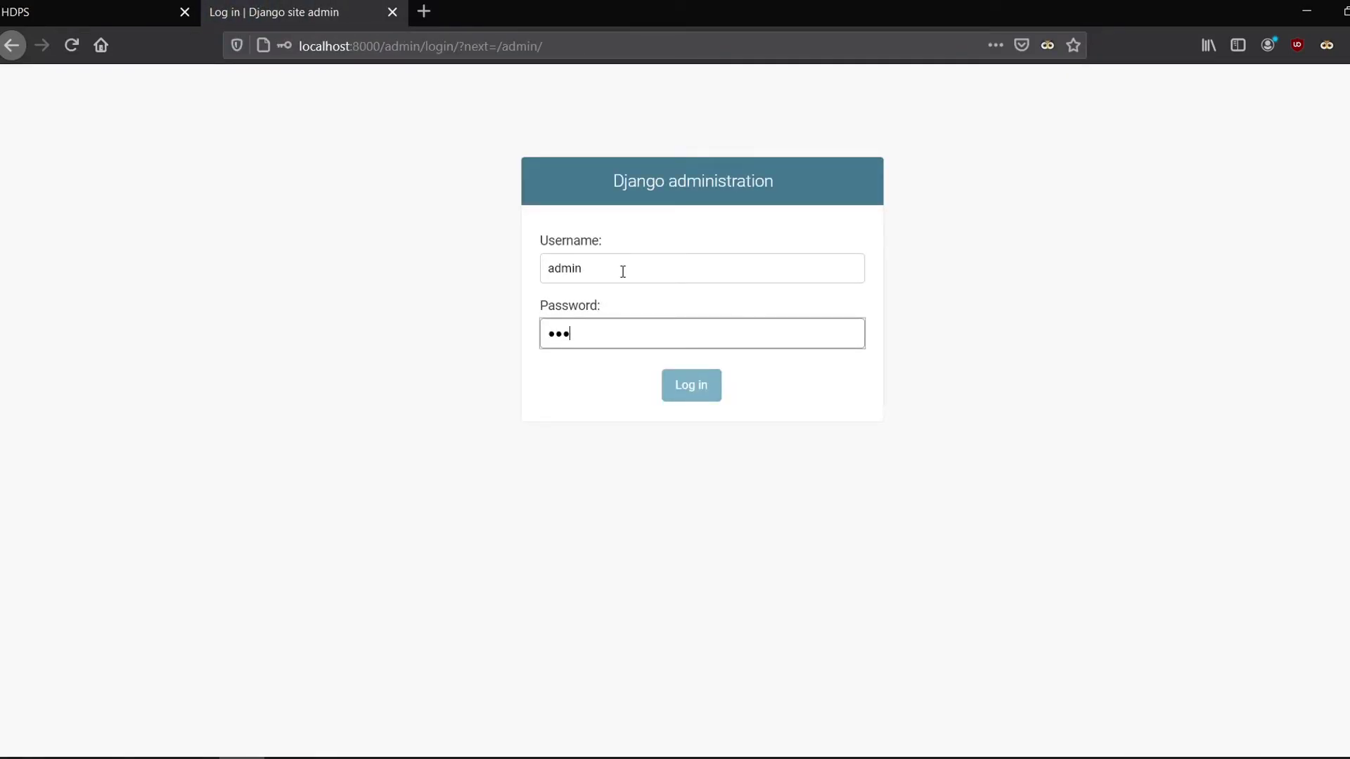
key("Return")
left_click(500, 210)
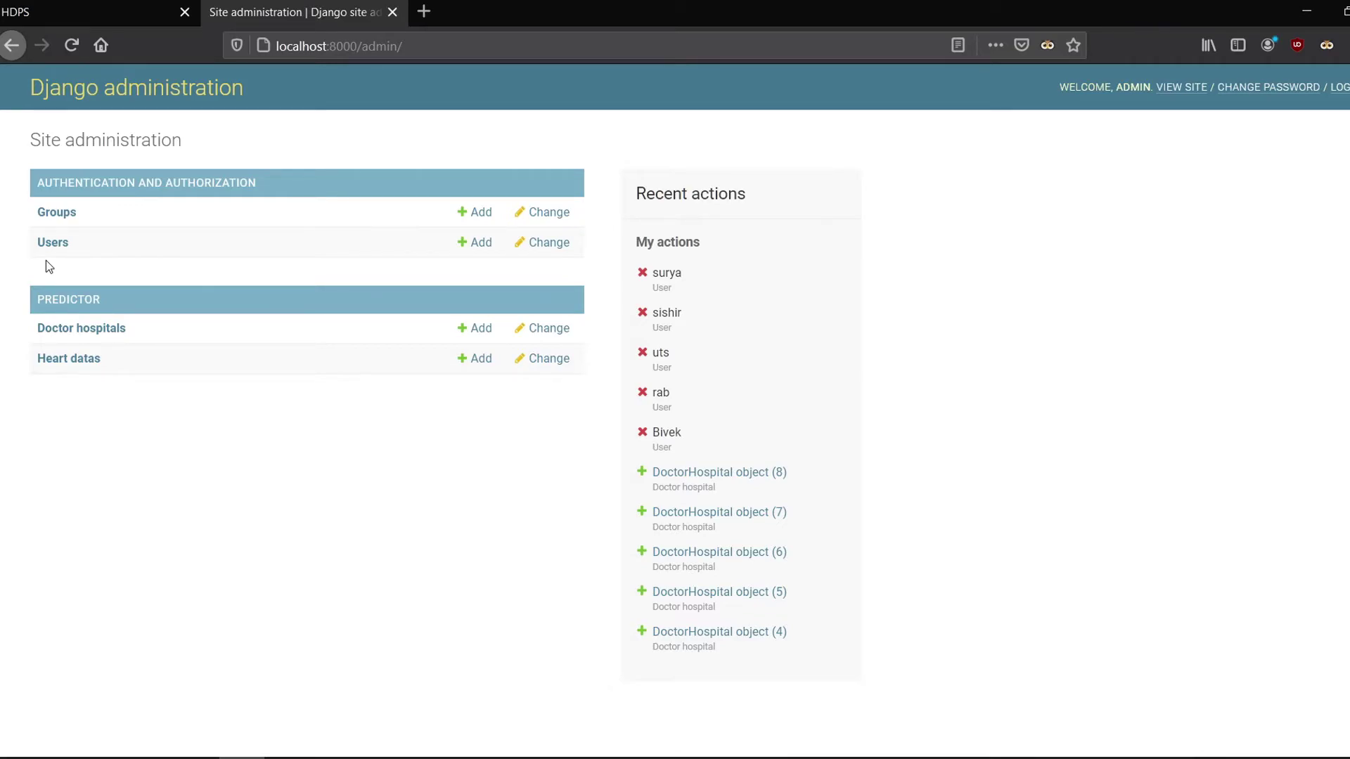
left_click(52, 214)
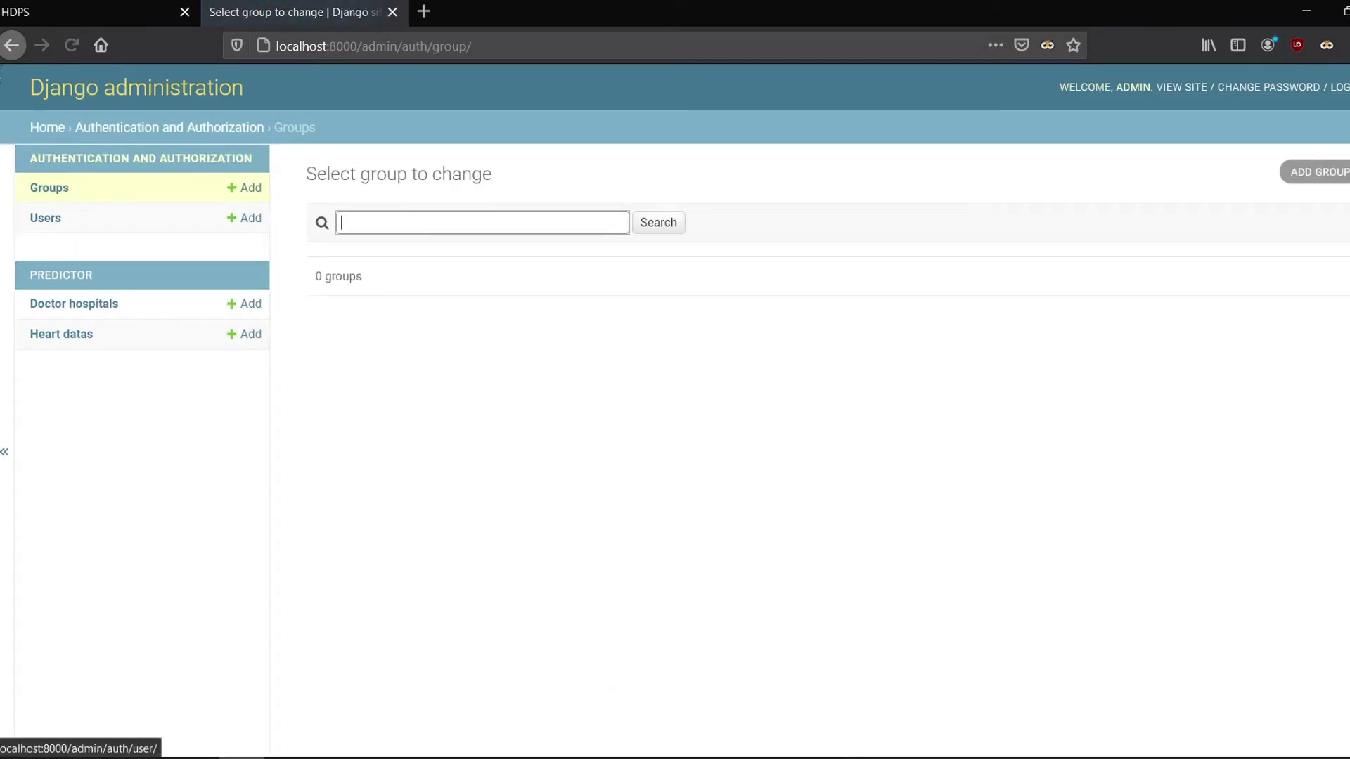
Step: Bulk-delete the user listed after admin with its 6 heart data records, then start ADD USER
key("alt+Left")
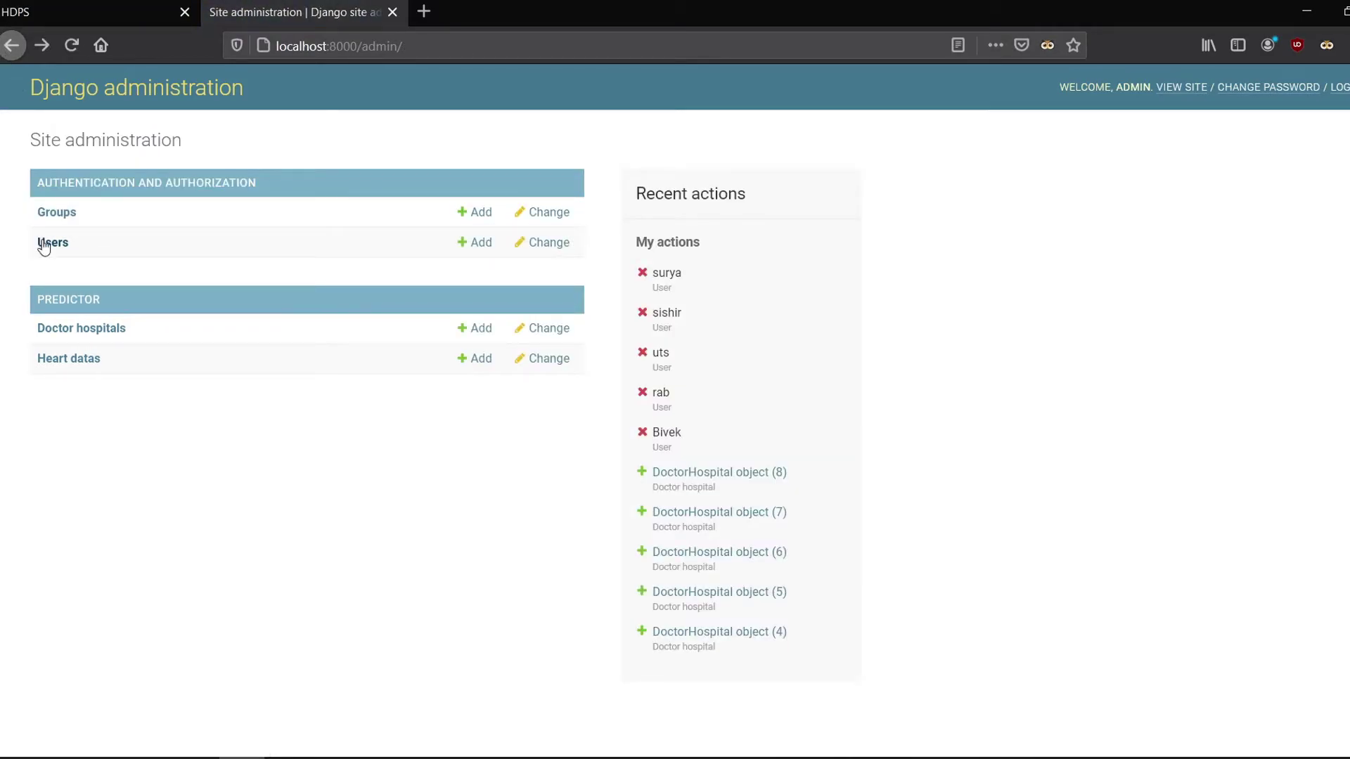
left_click(43, 244)
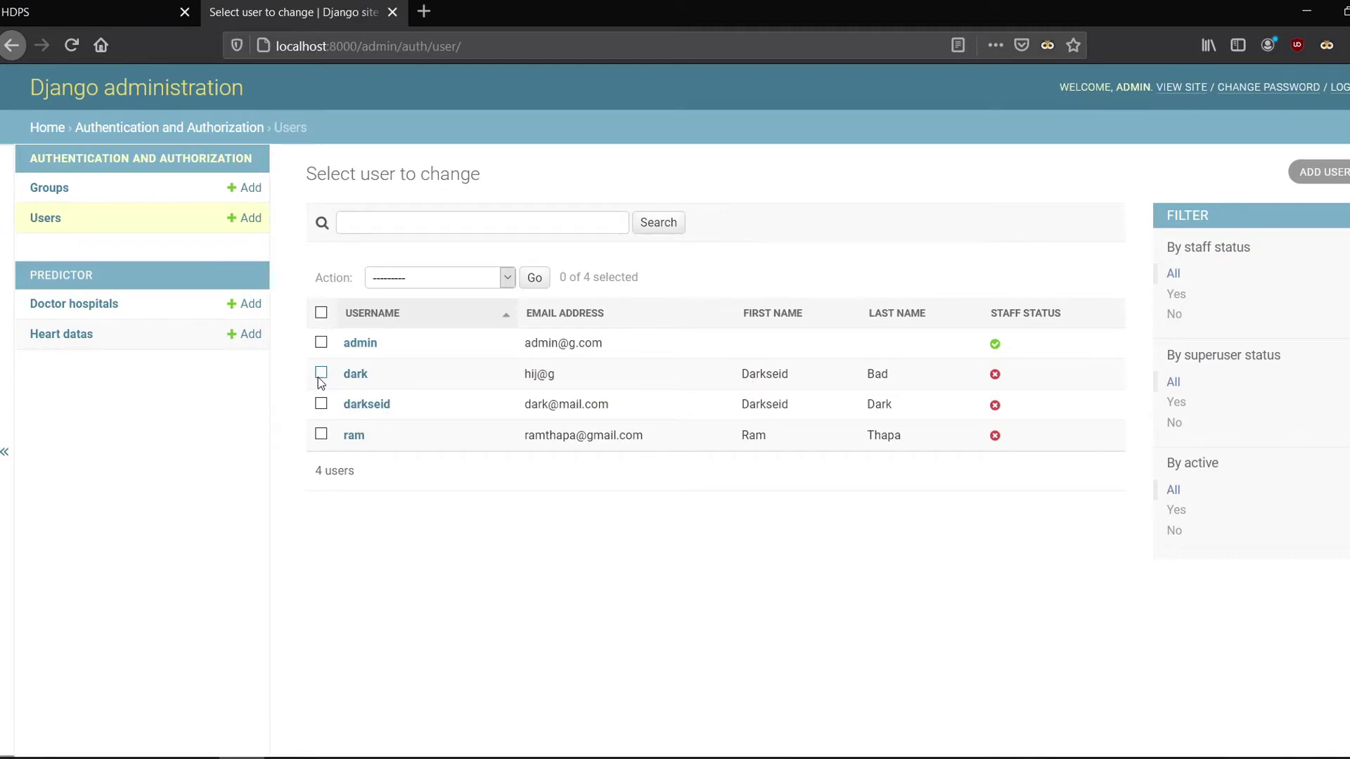
left_click(424, 276)
left_click(441, 324)
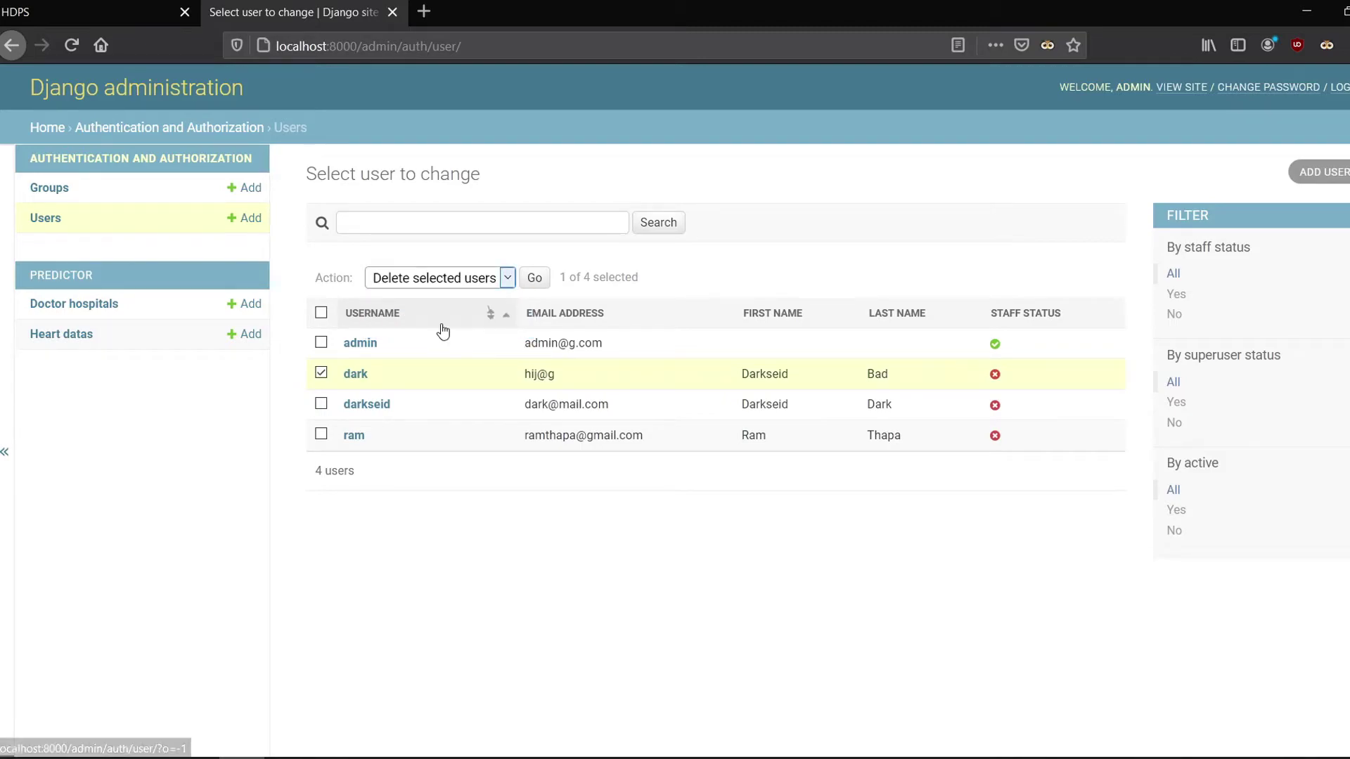
left_click(540, 279)
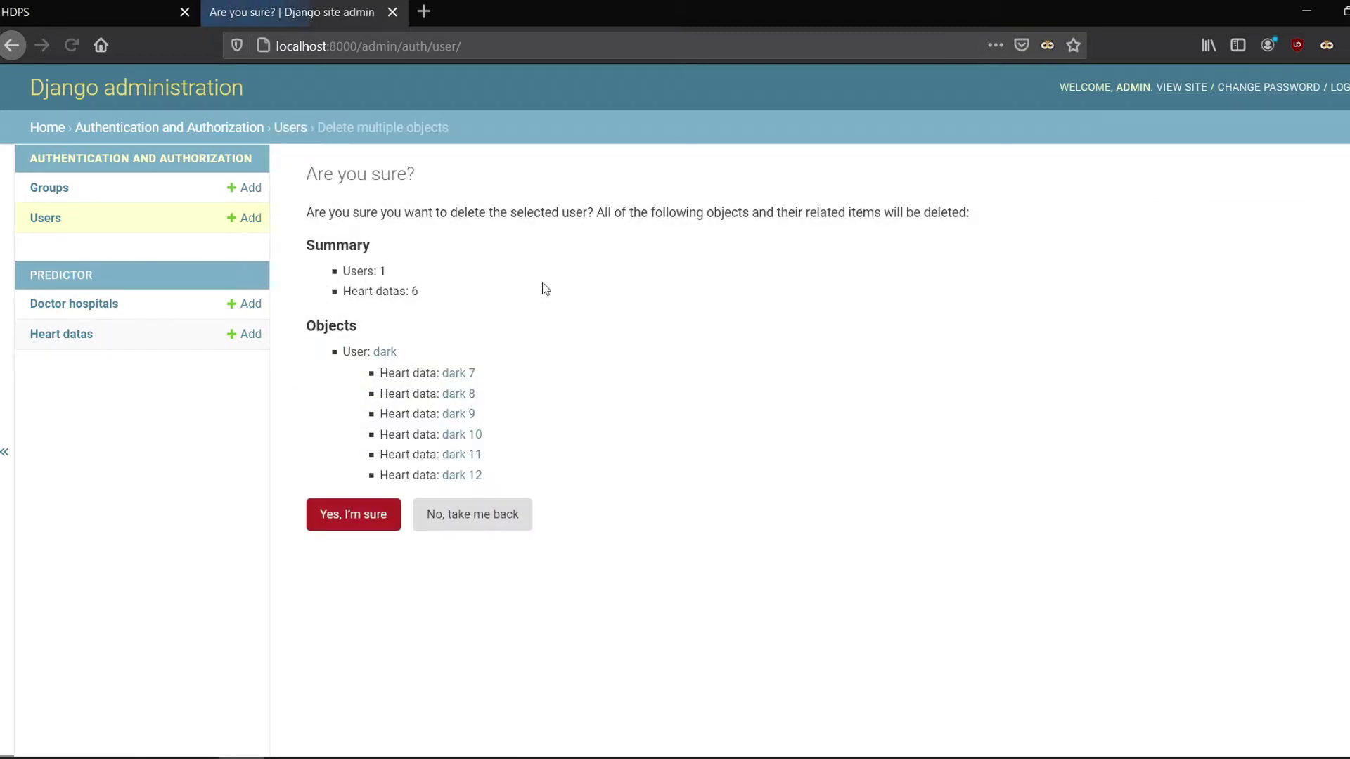
left_click(344, 522)
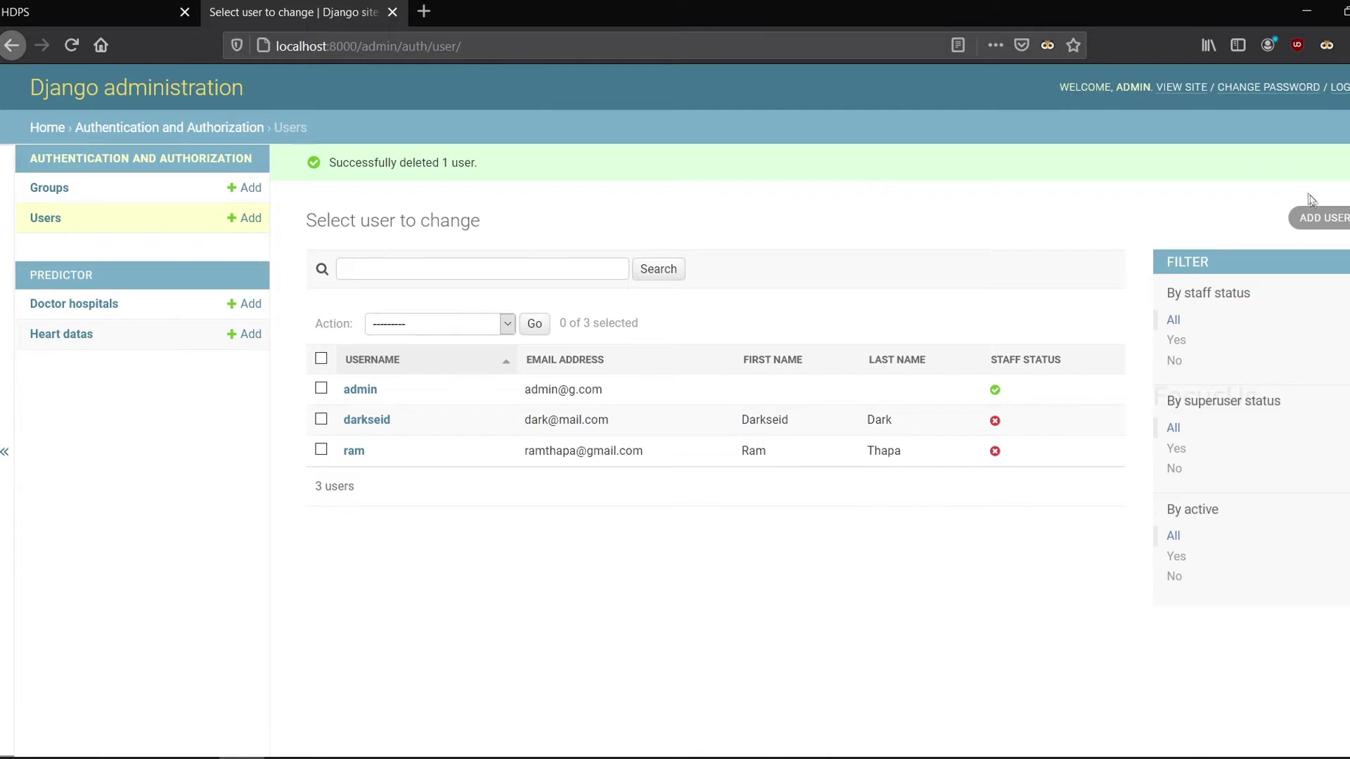
left_click(1319, 217)
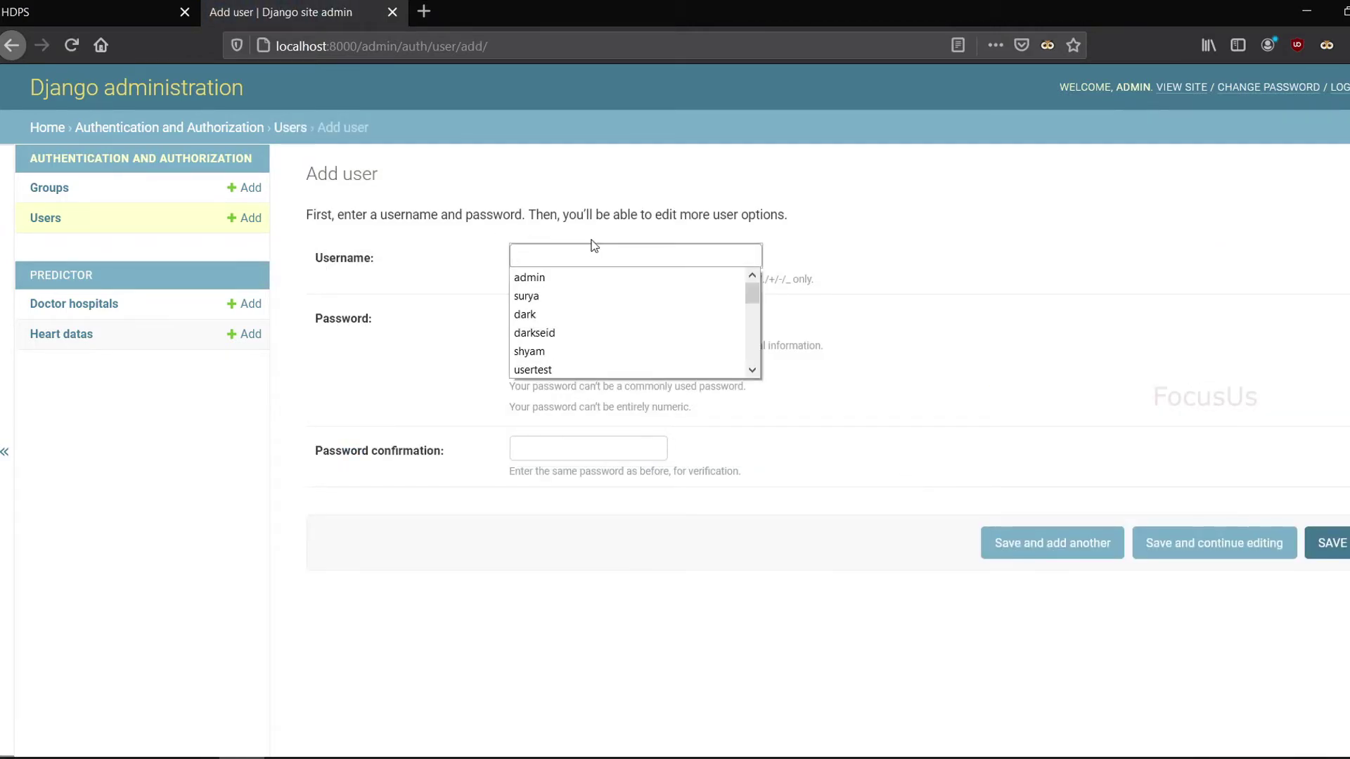
Step: Create user 'user12' with a password and confirmation, save it, and decline Firefox's password prompt
type("usw")
key("BackSpace")
type("er123")
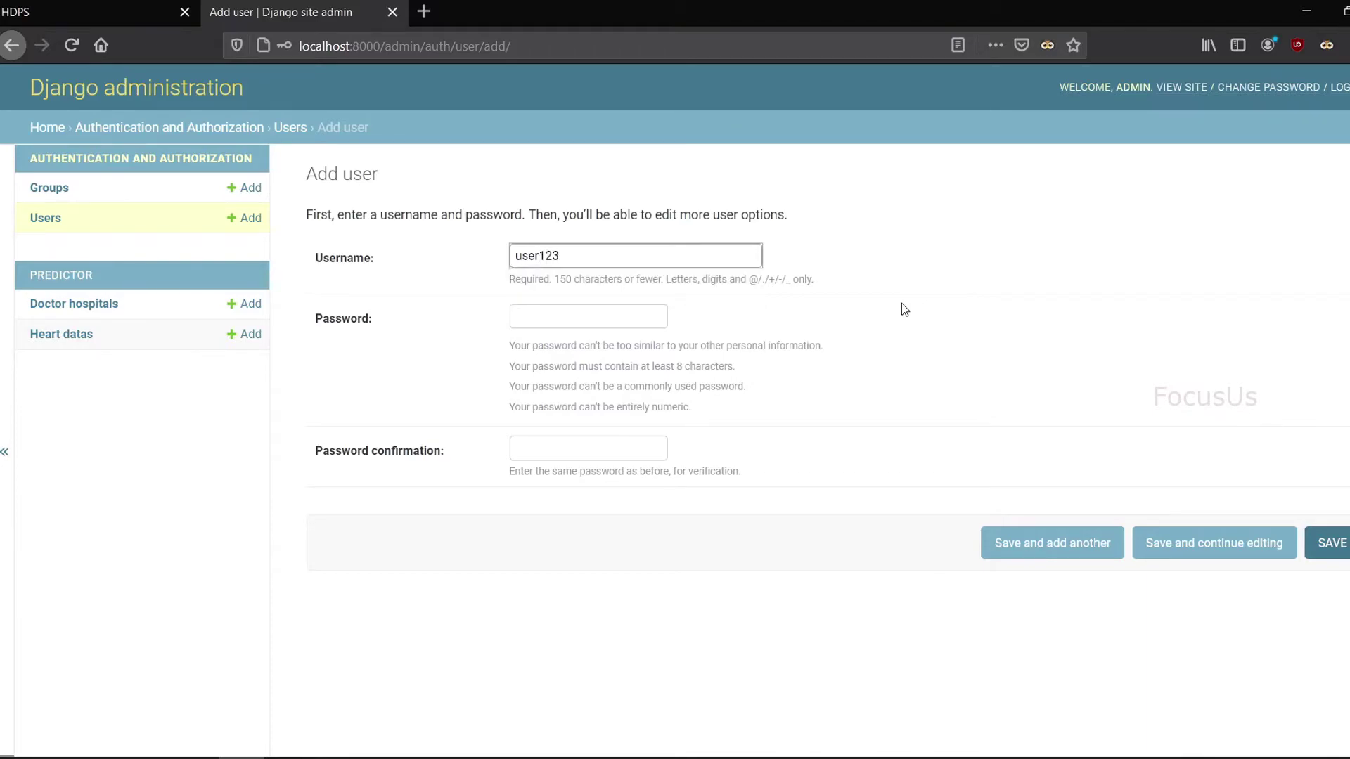
left_click(602, 307)
type("user")
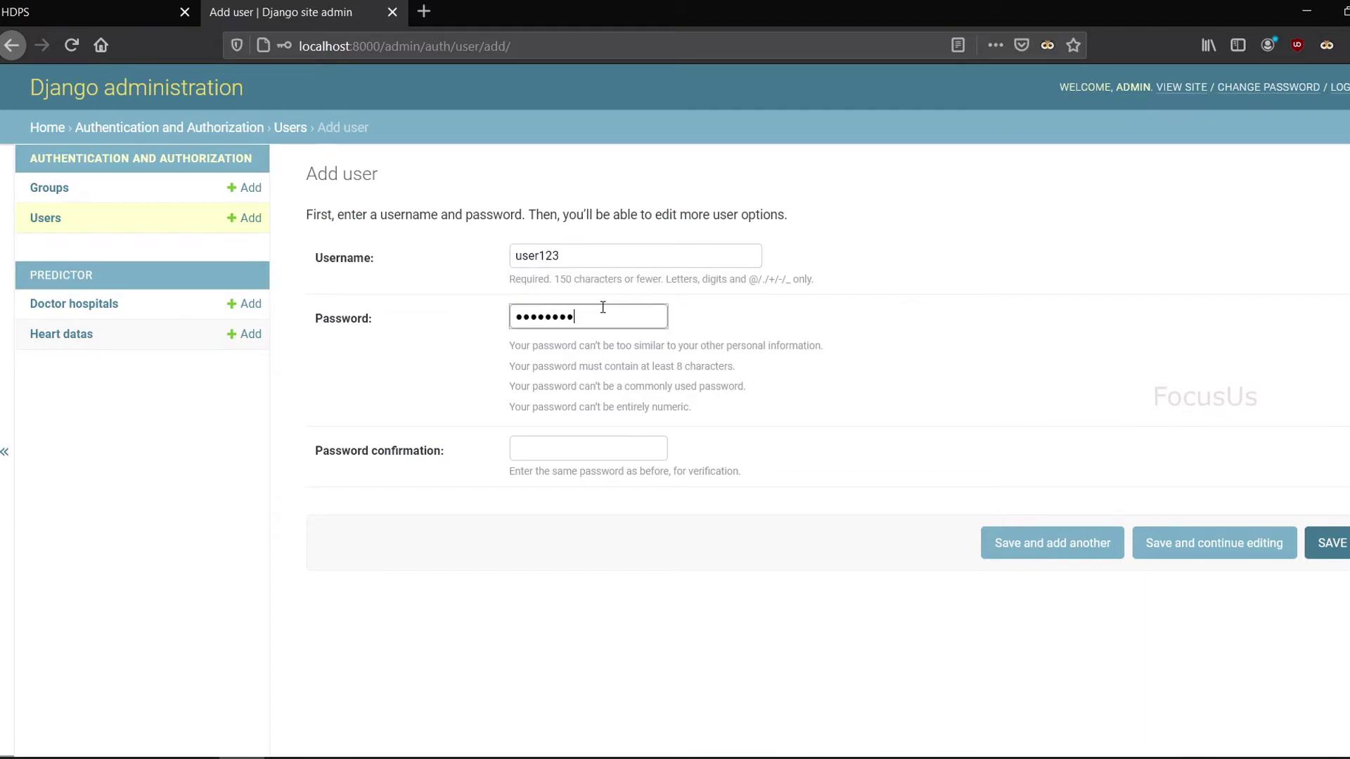
key("Tab")
type("user12345")
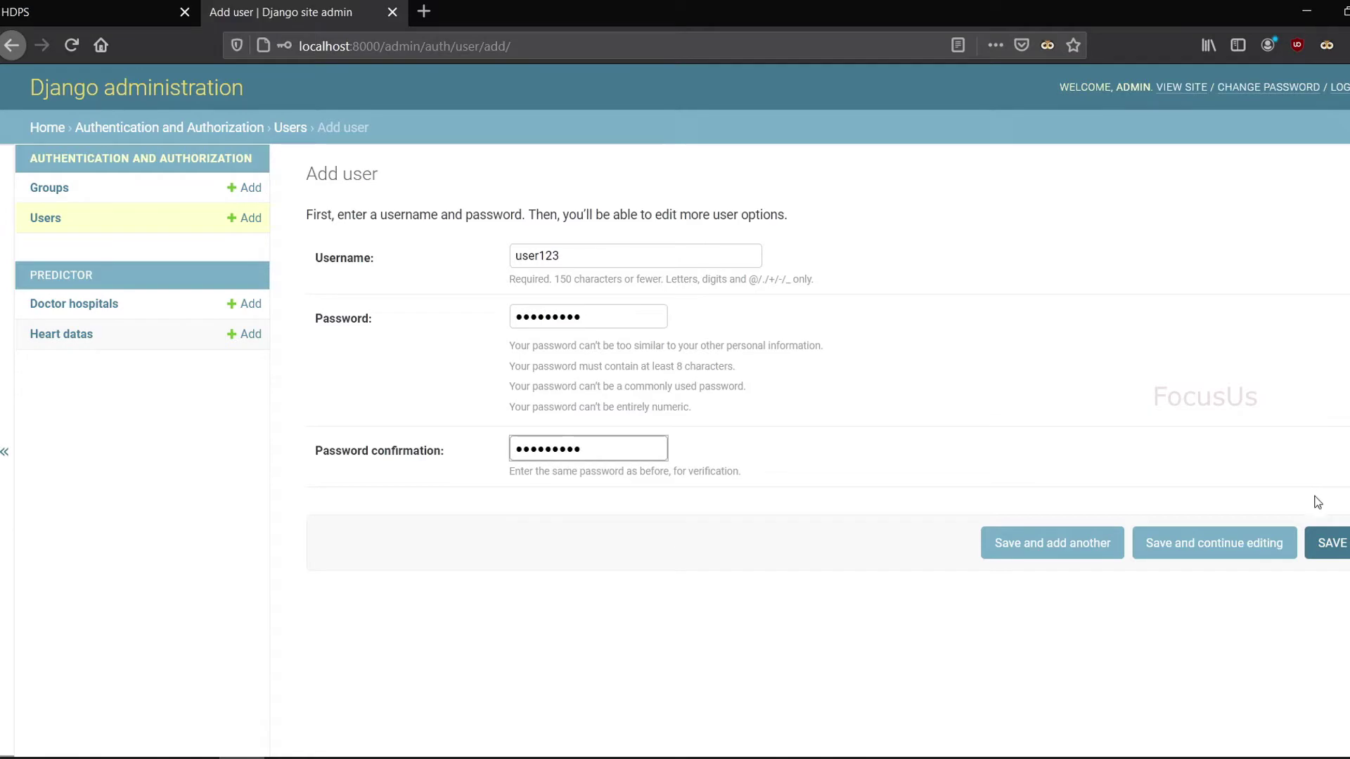
left_click(1339, 545)
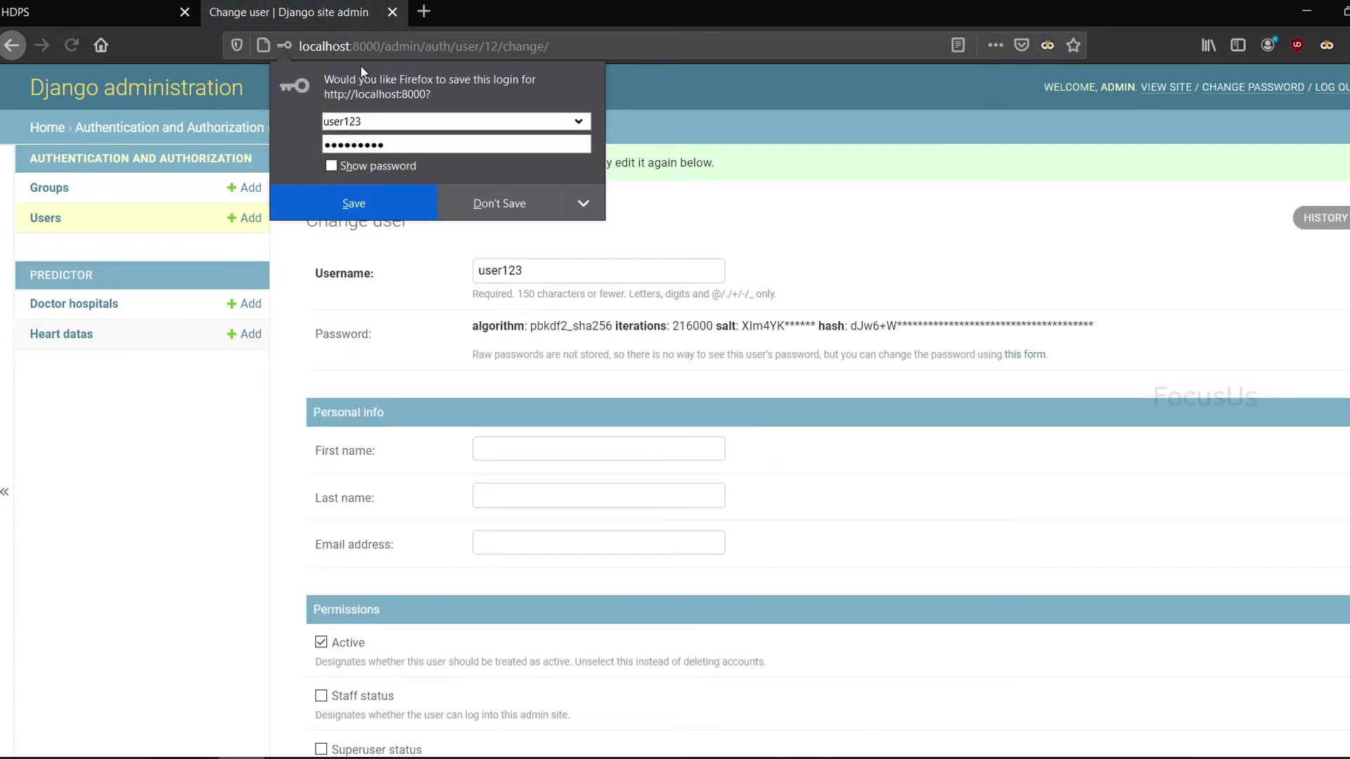
left_click(488, 193)
Step: Give the new user a first name, last name and e-mail address, save, then open Doctor hospitals
left_click(560, 457)
type("USE==")
key("BackSpace")
key("BackSpace")
key("BackSpace")
key("BackSpace")
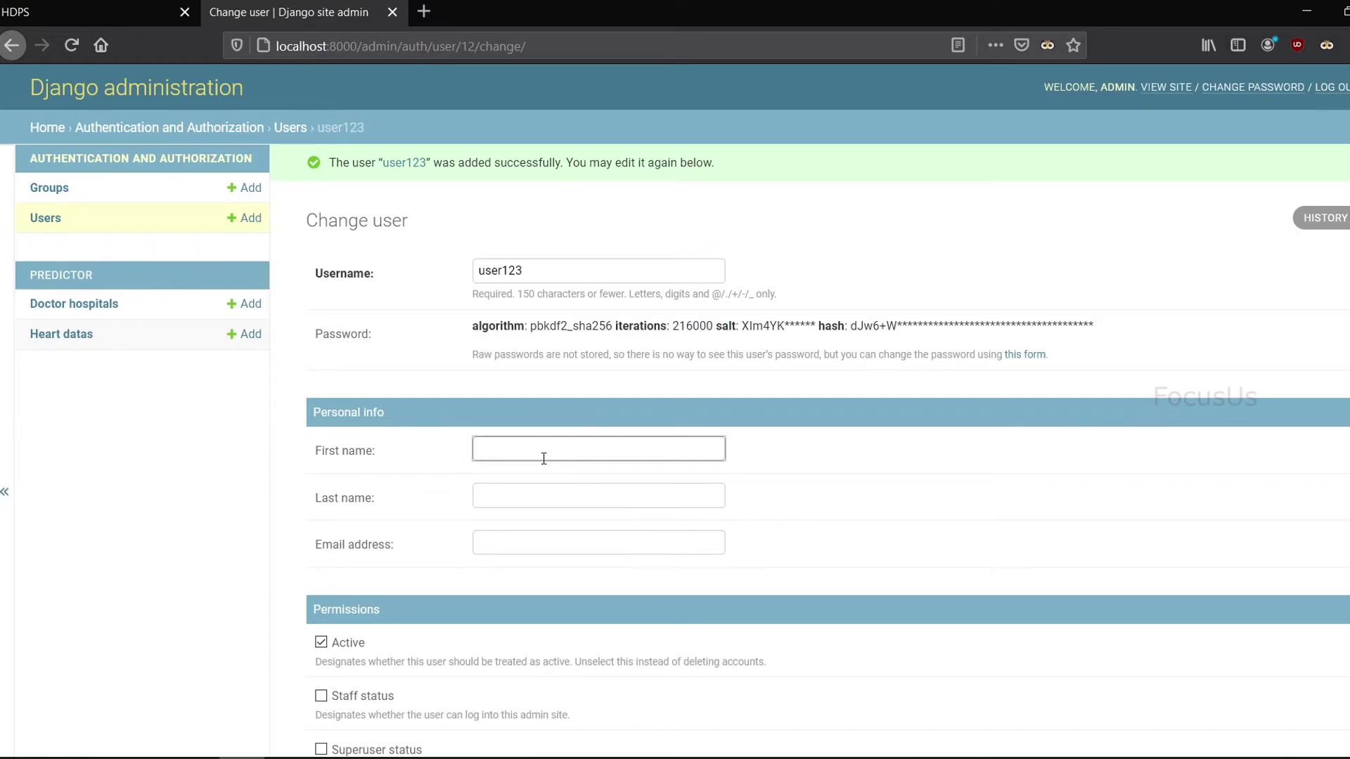
type("Usr")
key("Tab")
type("Las")
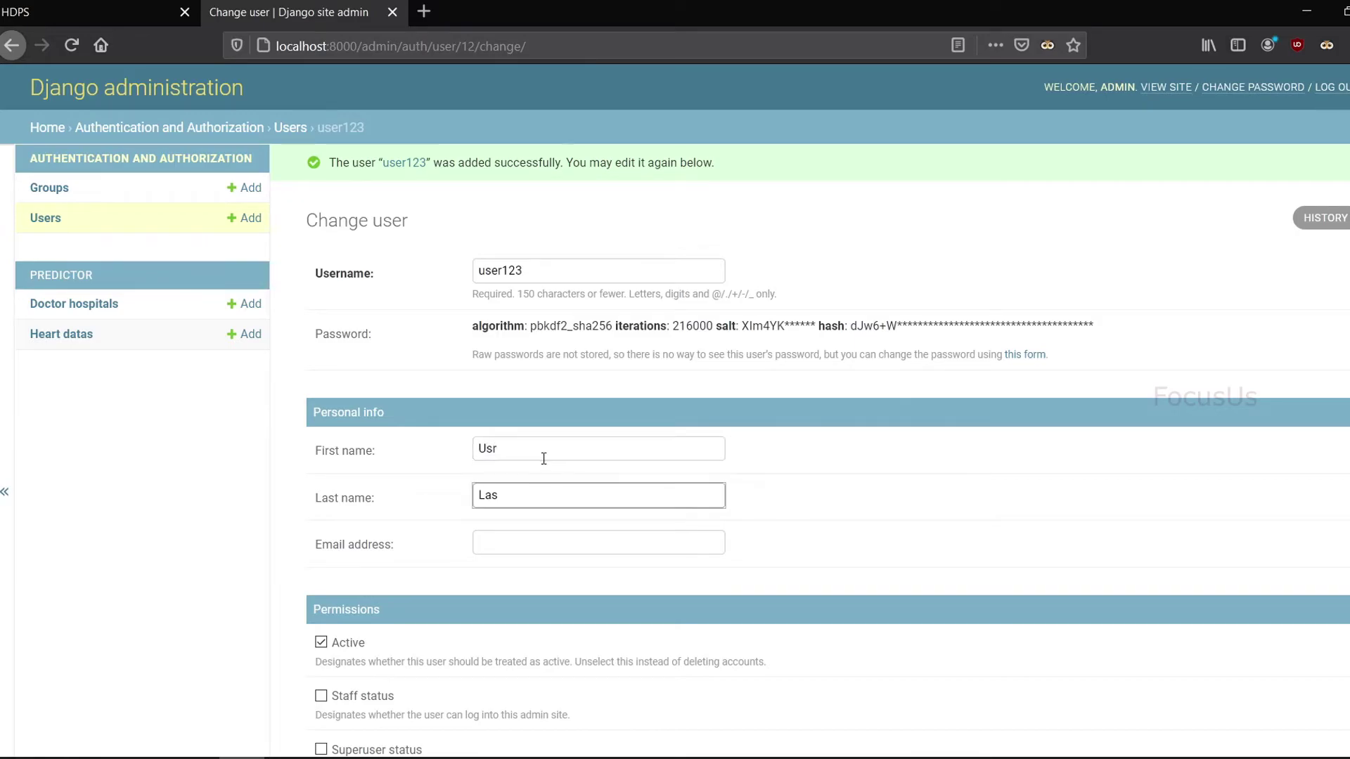
left_click(542, 542)
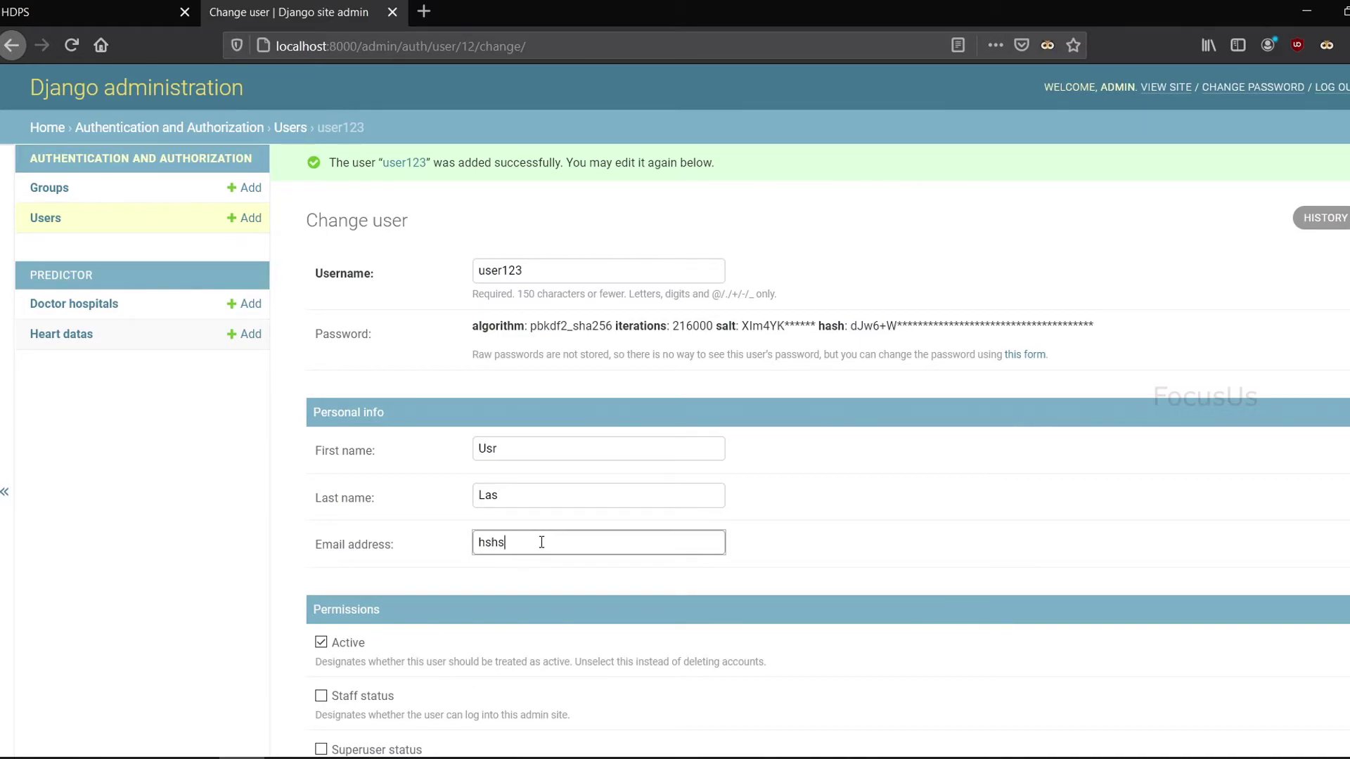
scroll(597, 469, "down", 2)
scroll(686, 565, "down", 6)
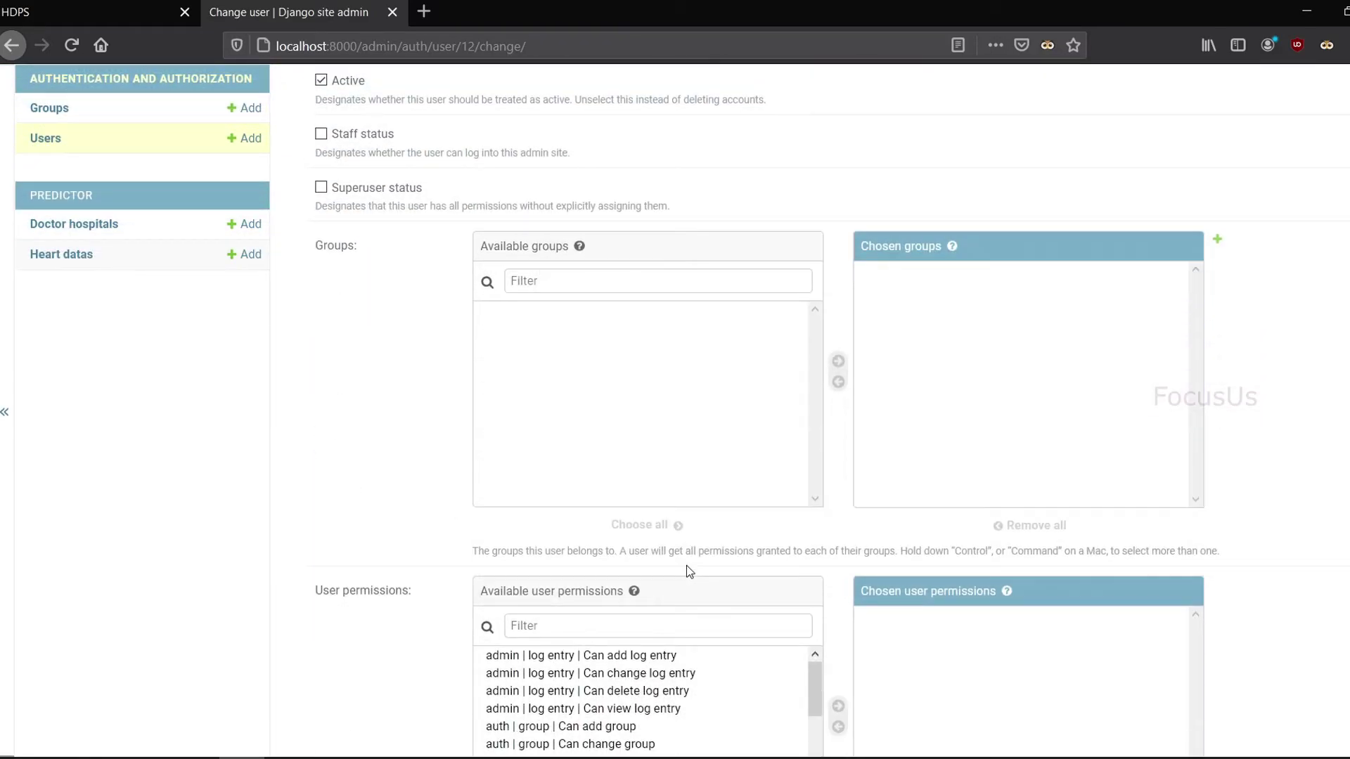
scroll(686, 565, "down", 8)
left_click(1313, 673)
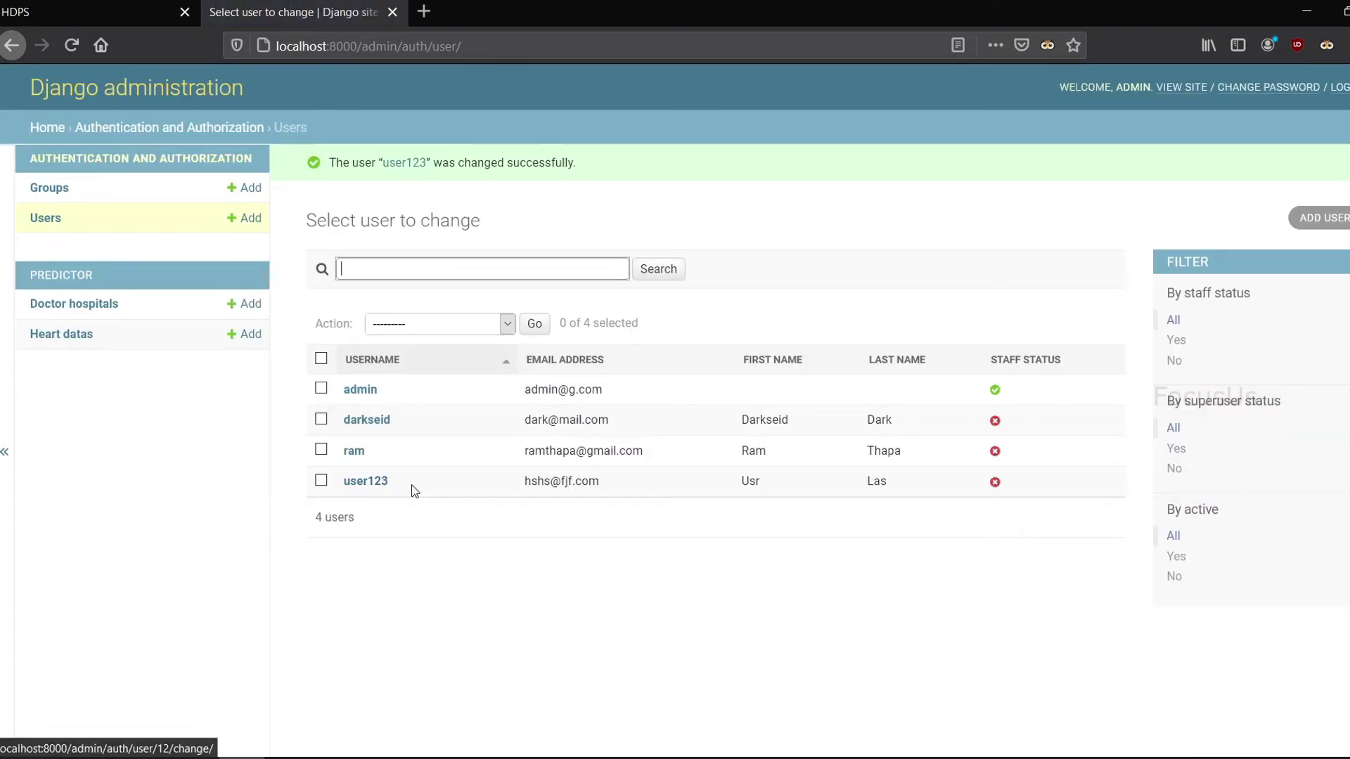
left_click(107, 305)
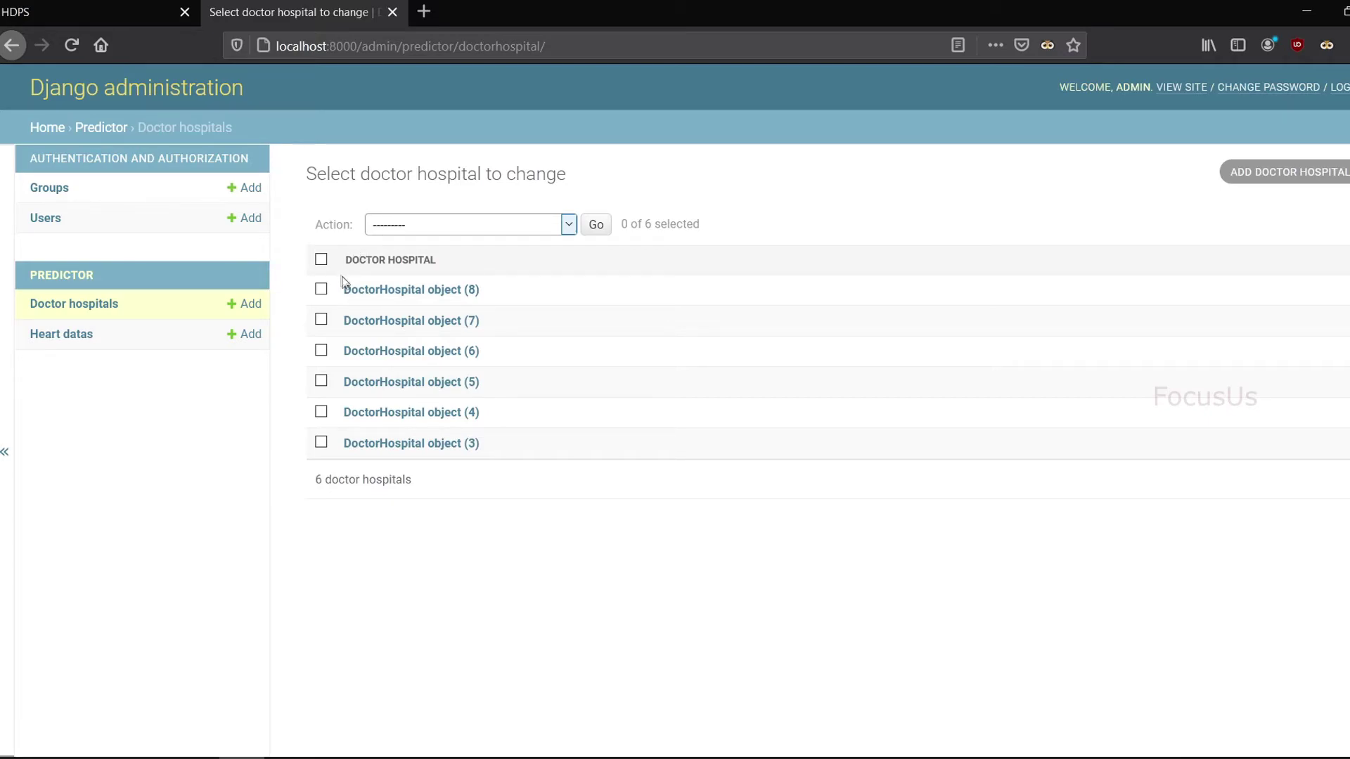
Step: Correct the doctor name on DoctorHospital object (8) by inserting an 'A', and save
left_click(408, 299)
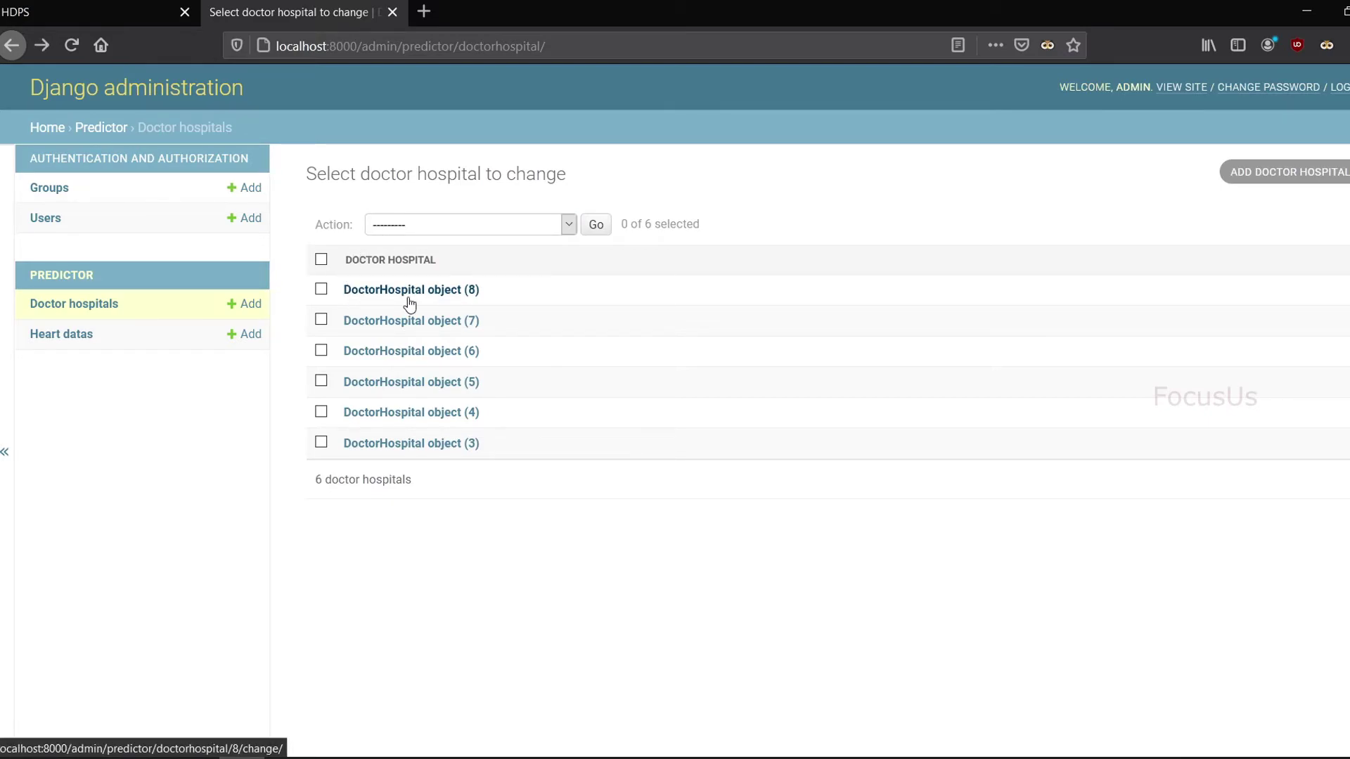
left_click(517, 232)
type("A Baniya")
left_click(1336, 494)
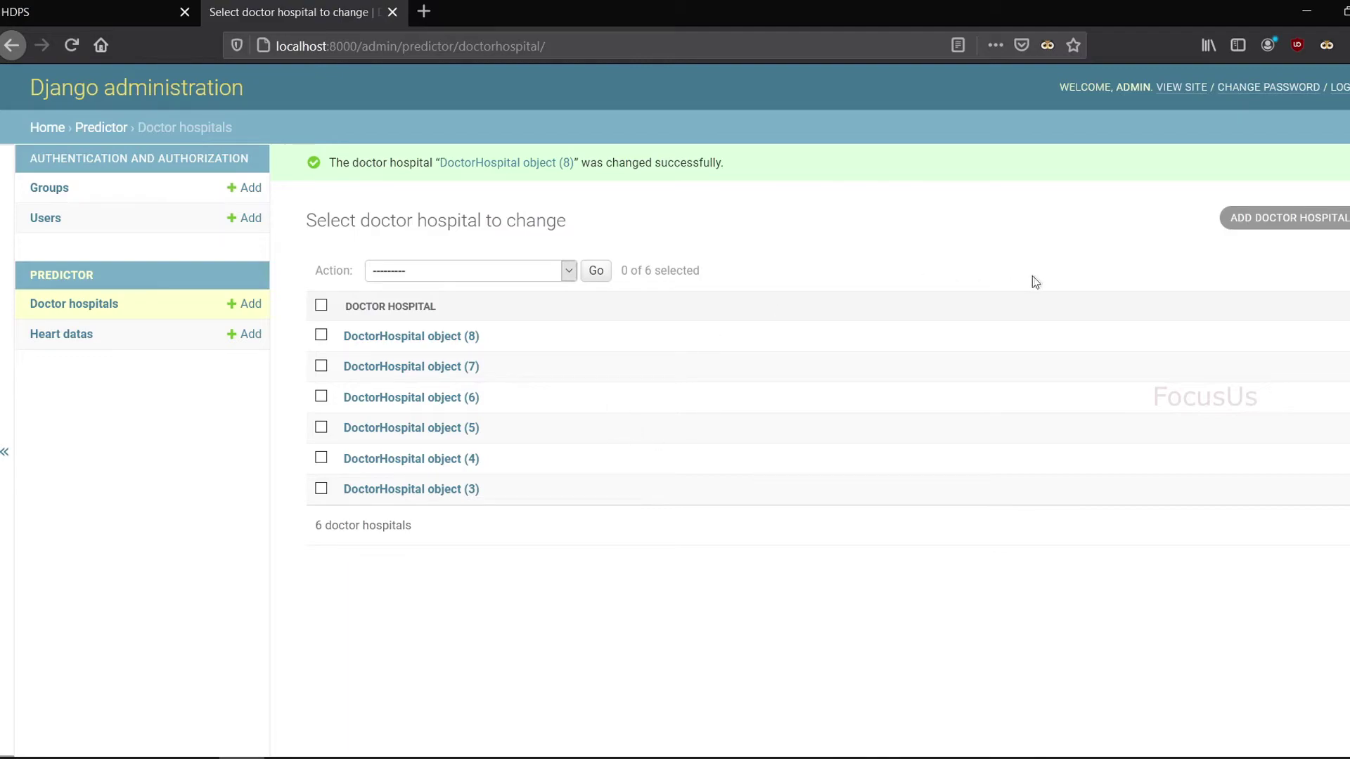
Step: Start a new doctor hospital entry, filling the doctor name from an earlier entry and fixing a letter
left_click(1259, 218)
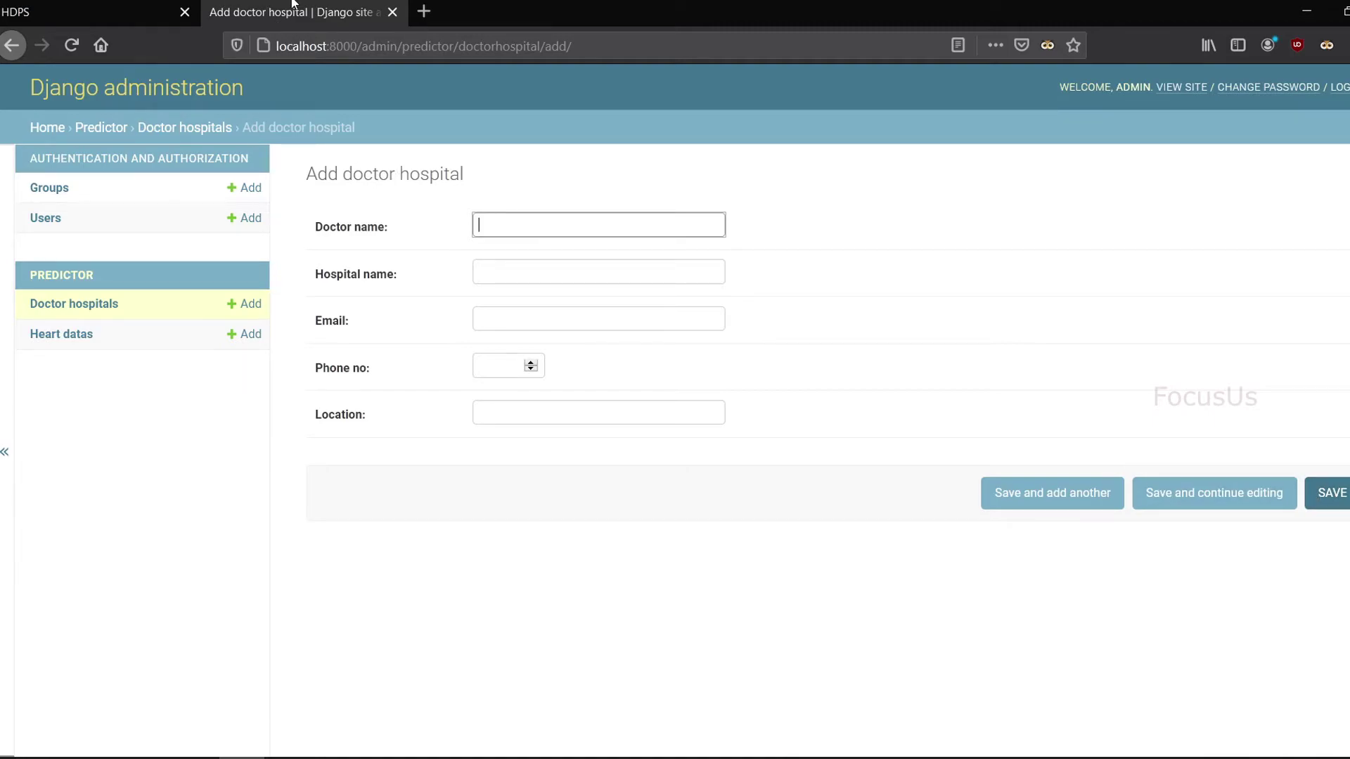
type("Dr")
left_click(519, 244)
left_click(524, 226)
key("BackSpace")
type("l Baniya")
Step: Enter hospital 'Random', the doctor's e-mail, phone number and location 'ktm', then save the entry
left_click(538, 265)
type("Random")
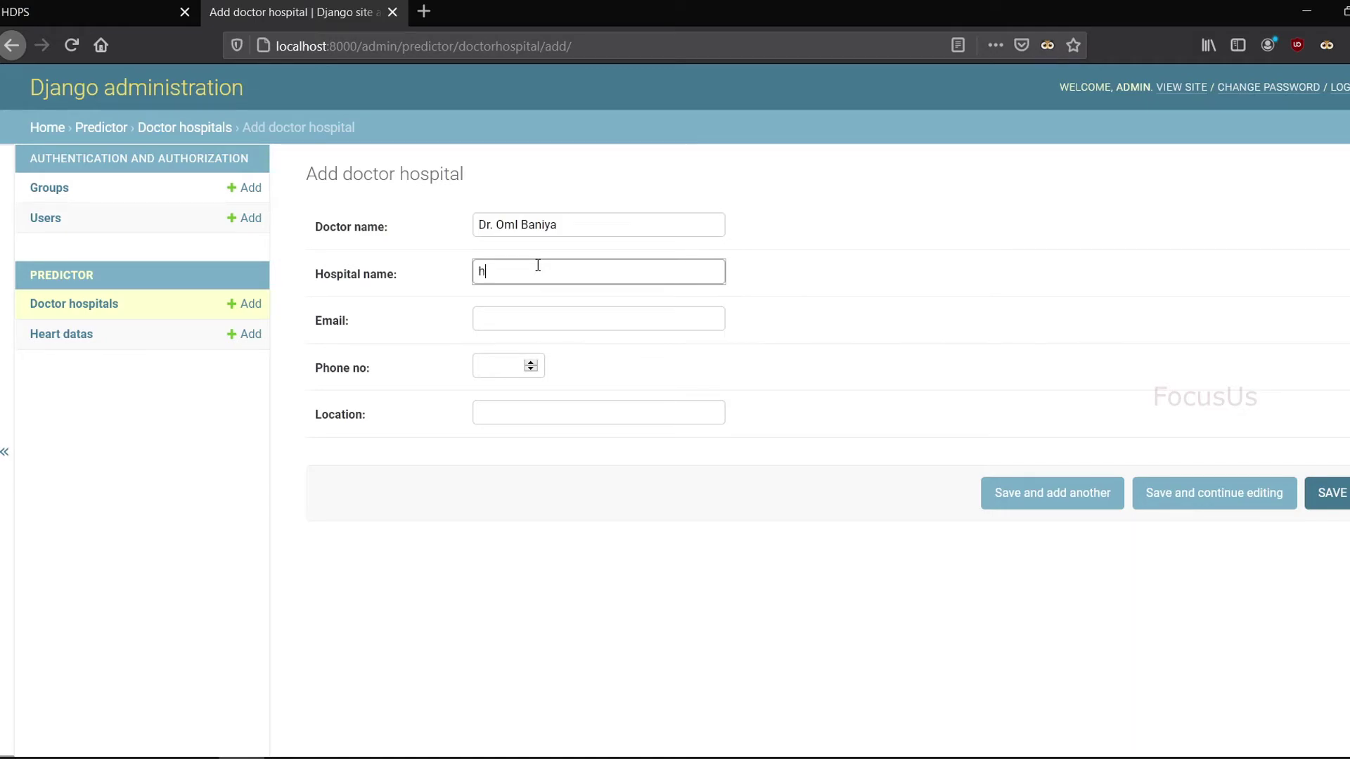
left_click(527, 310)
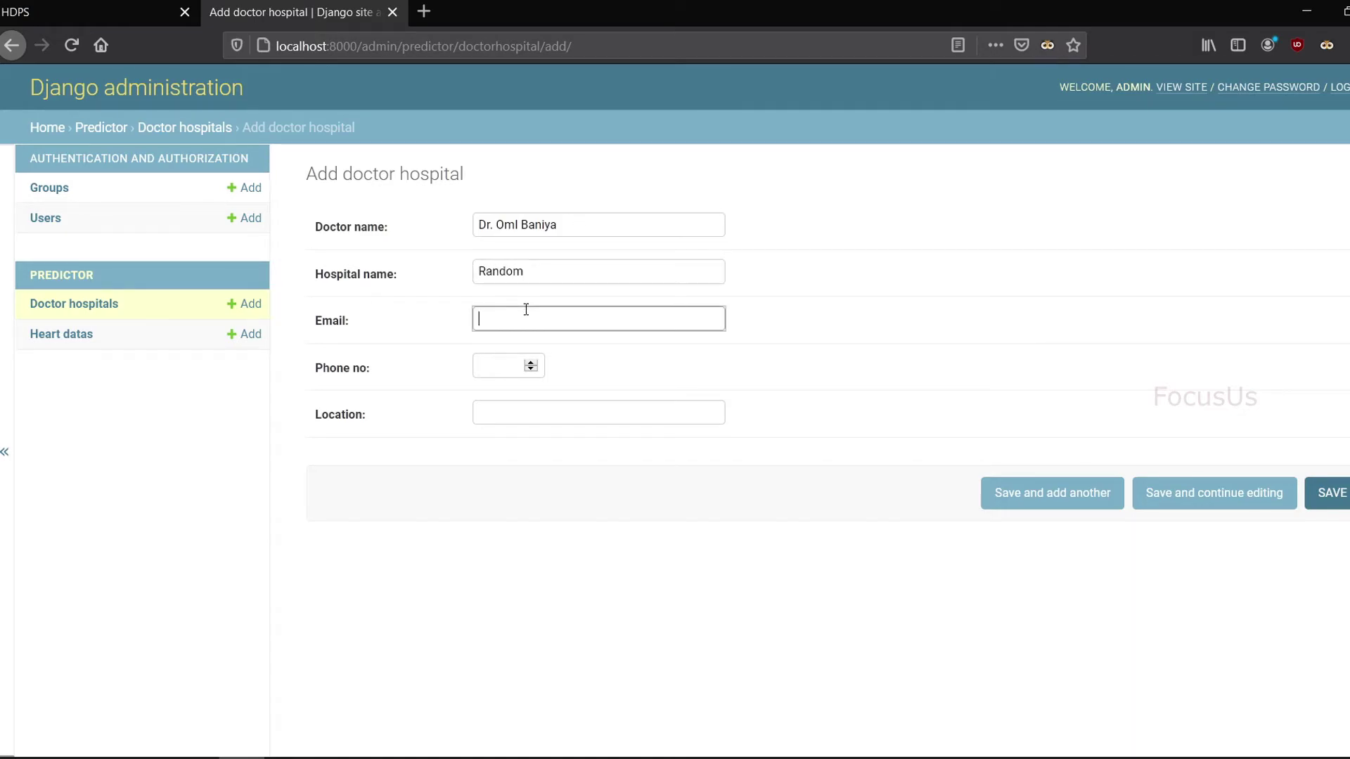
key("Tab")
left_click(500, 414)
type("ktm")
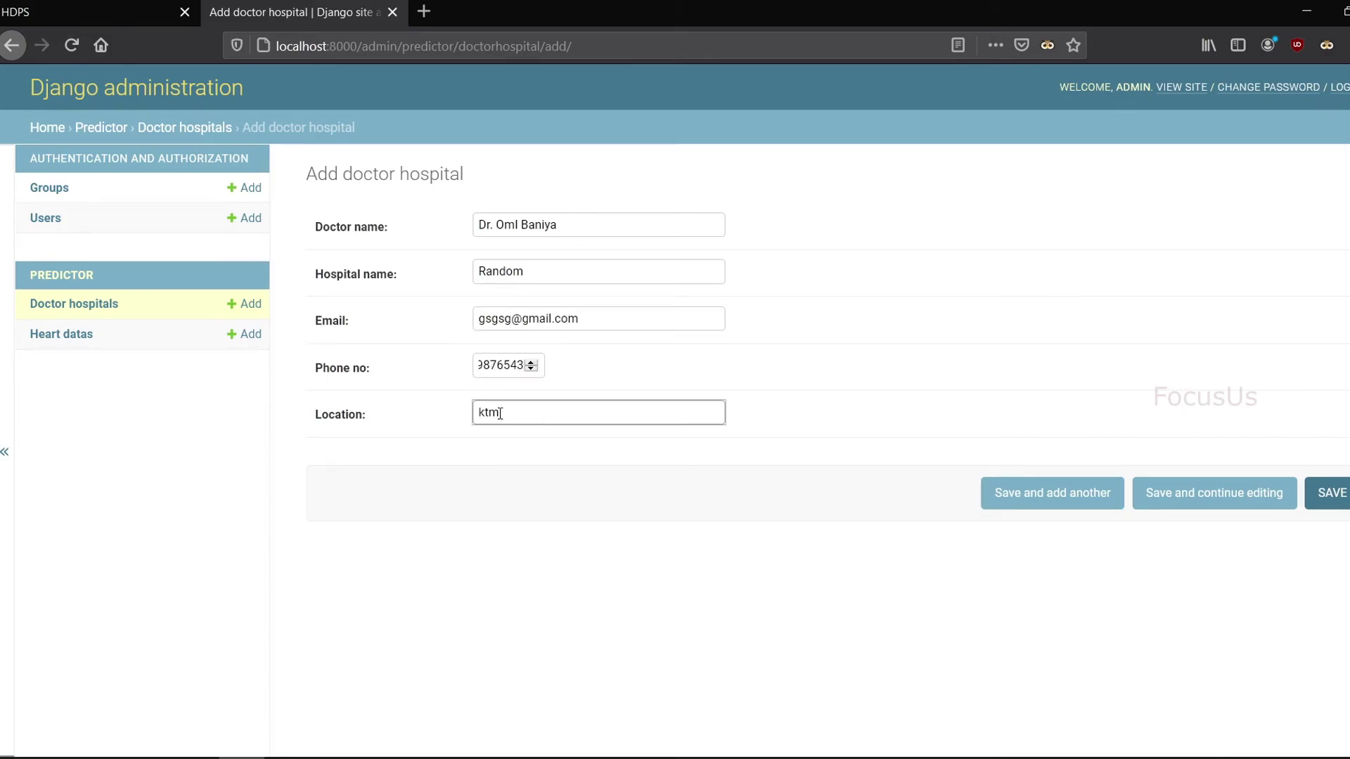
left_click(1341, 494)
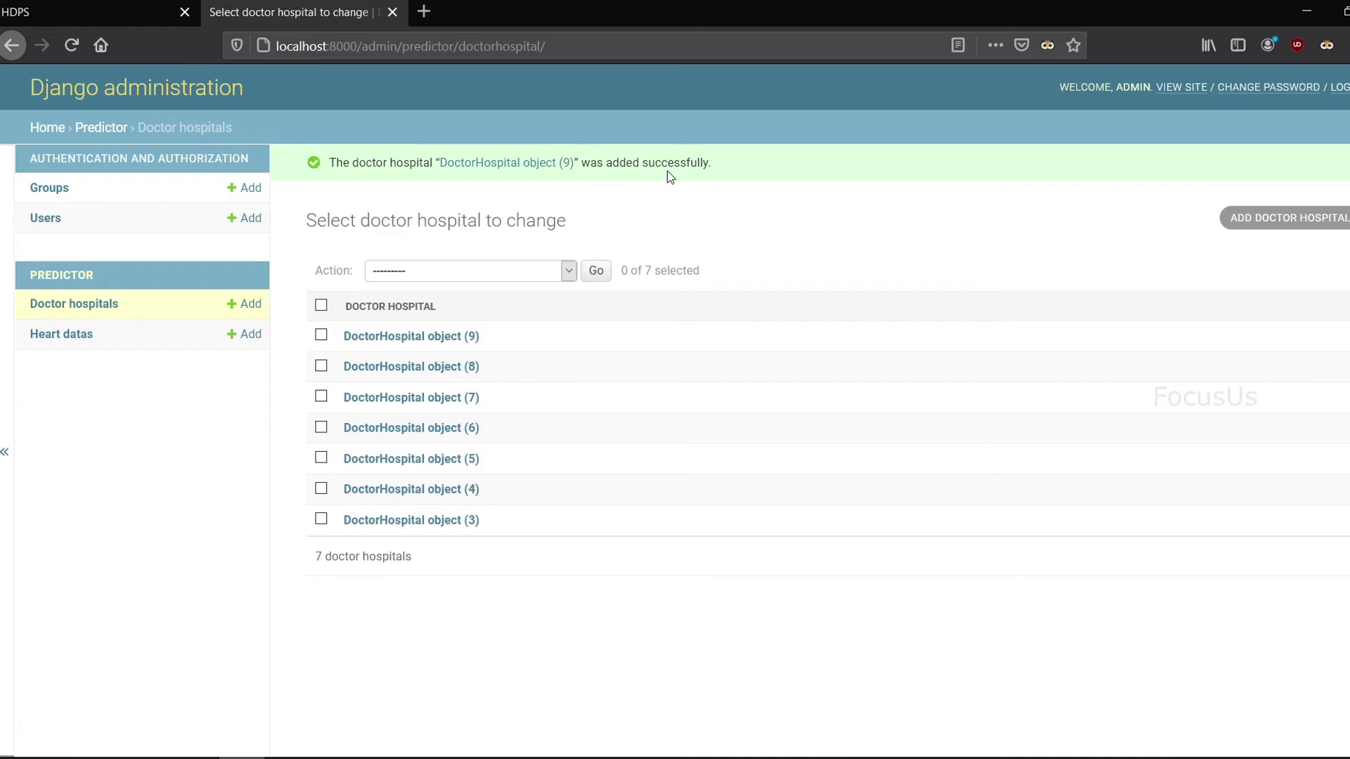
left_click(91, 12)
Step: Verify HDPS's Doctors & Hospitals table lists seven entries, including Random in ktm and the edited row-6 name
left_click(184, 575)
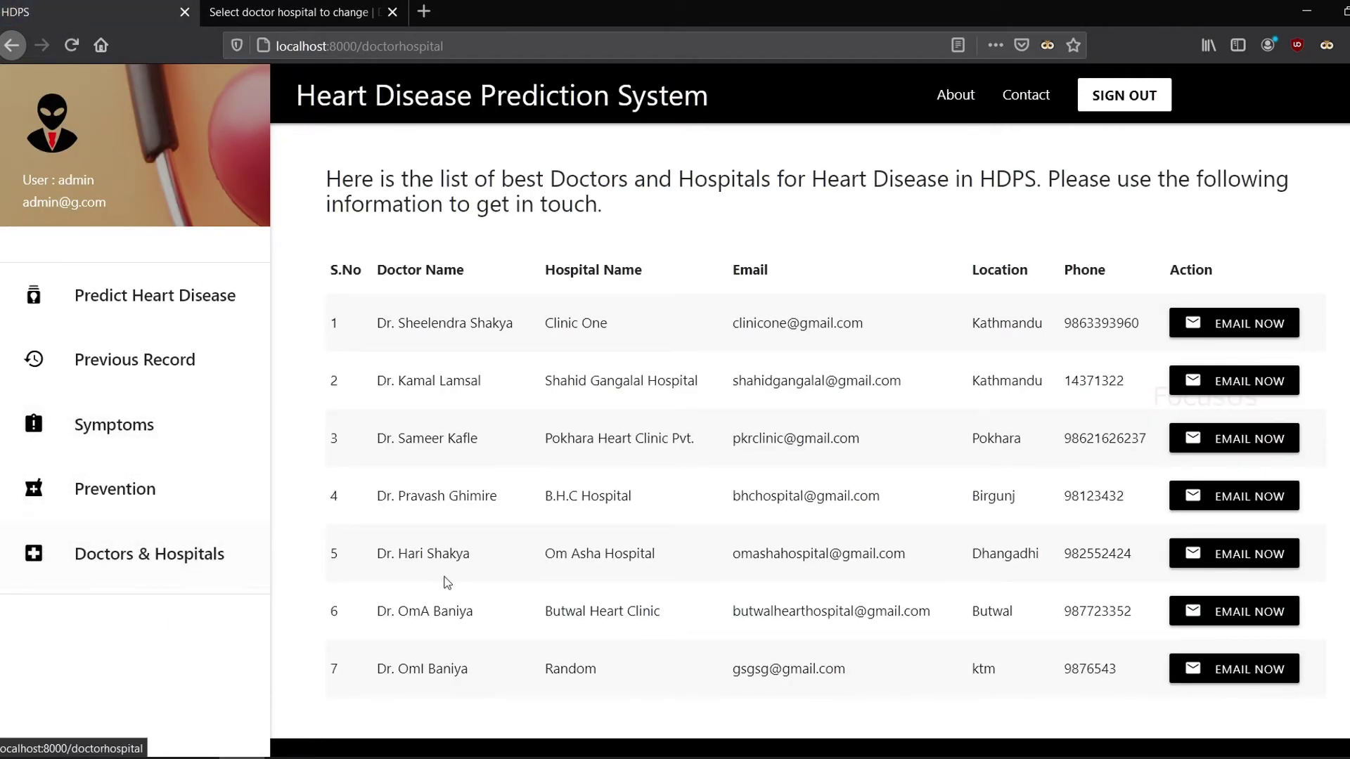
scroll(445, 582, "down", 2)
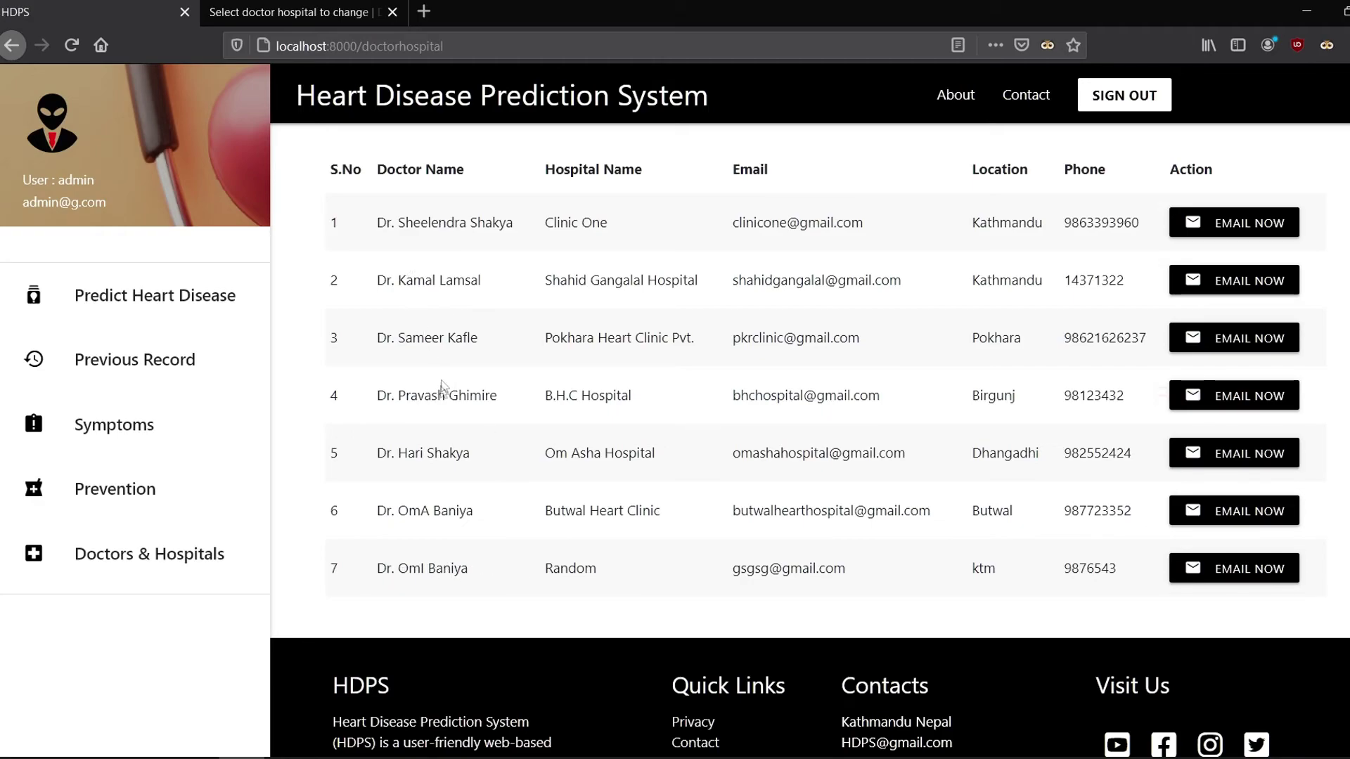
double_click(410, 509)
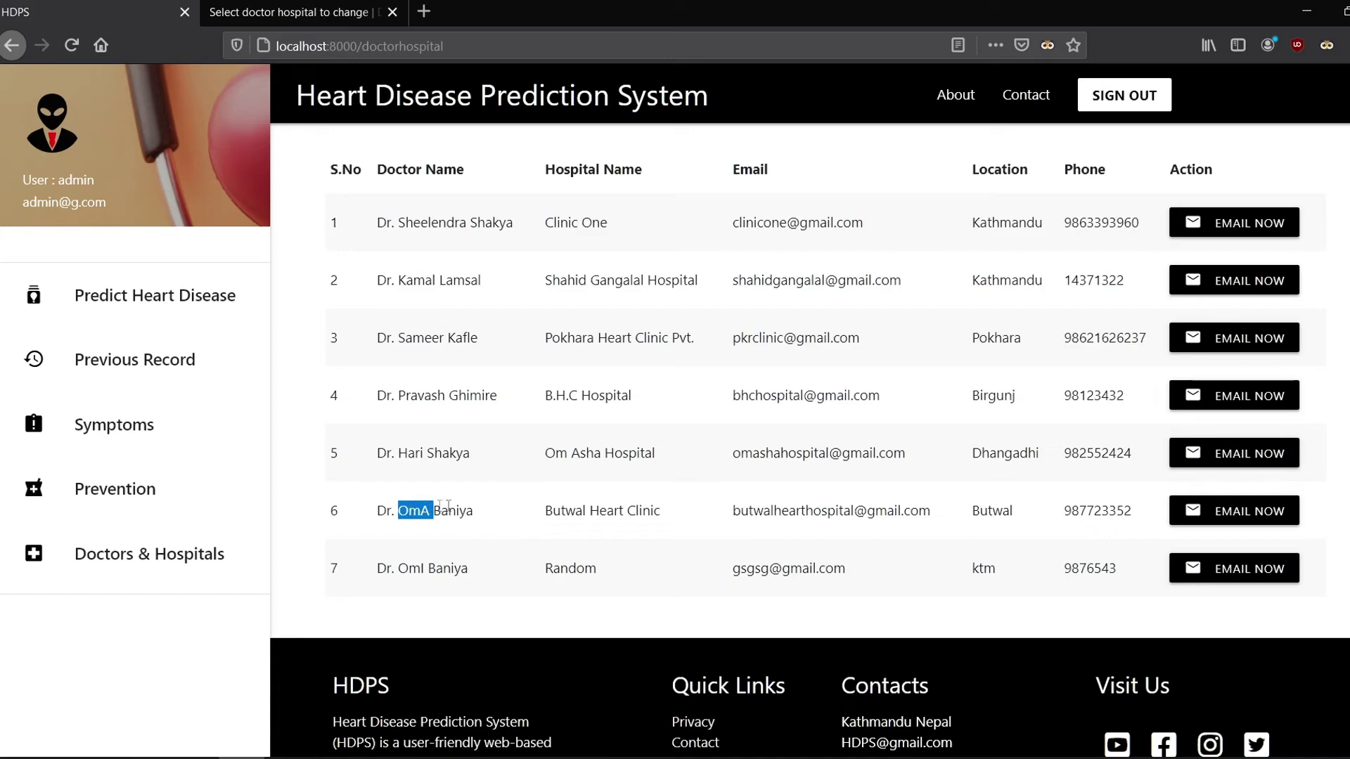
scroll(458, 506, "up", 2)
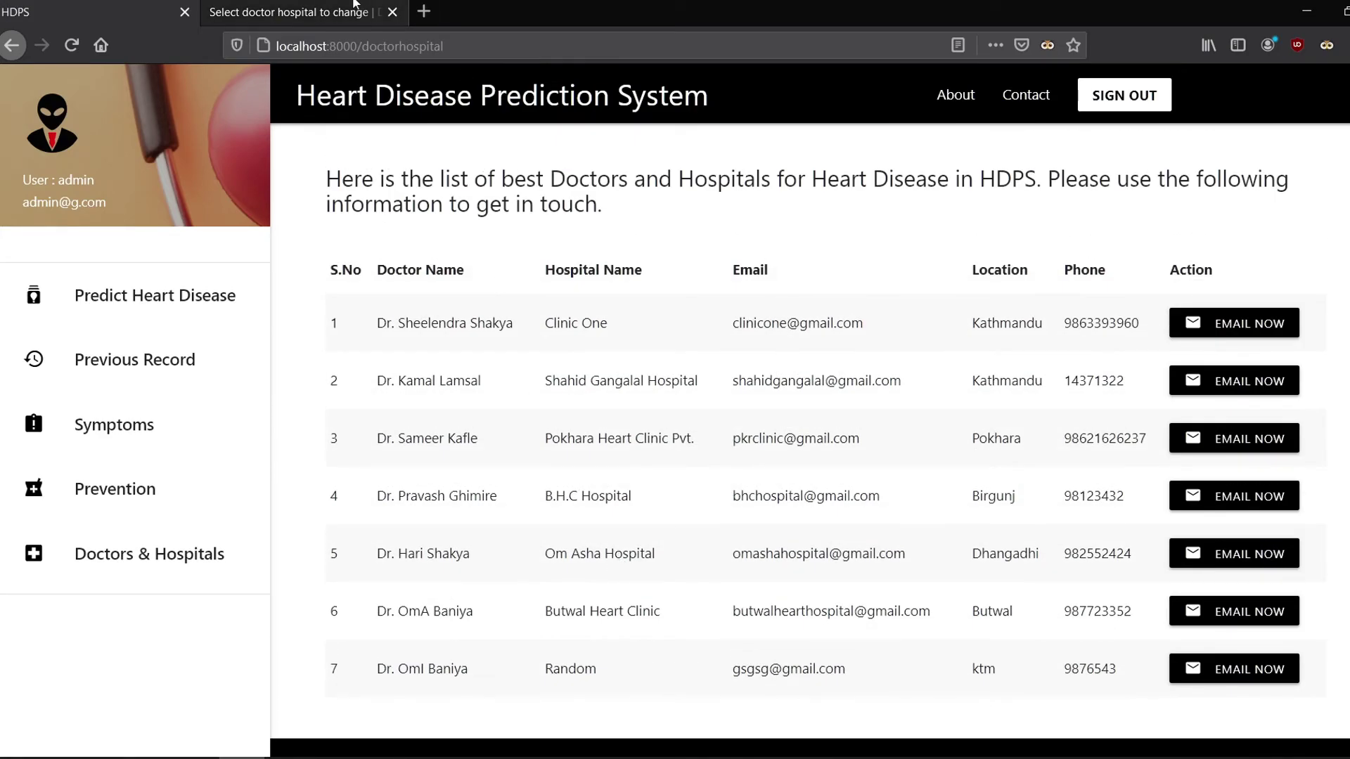
left_click(295, 12)
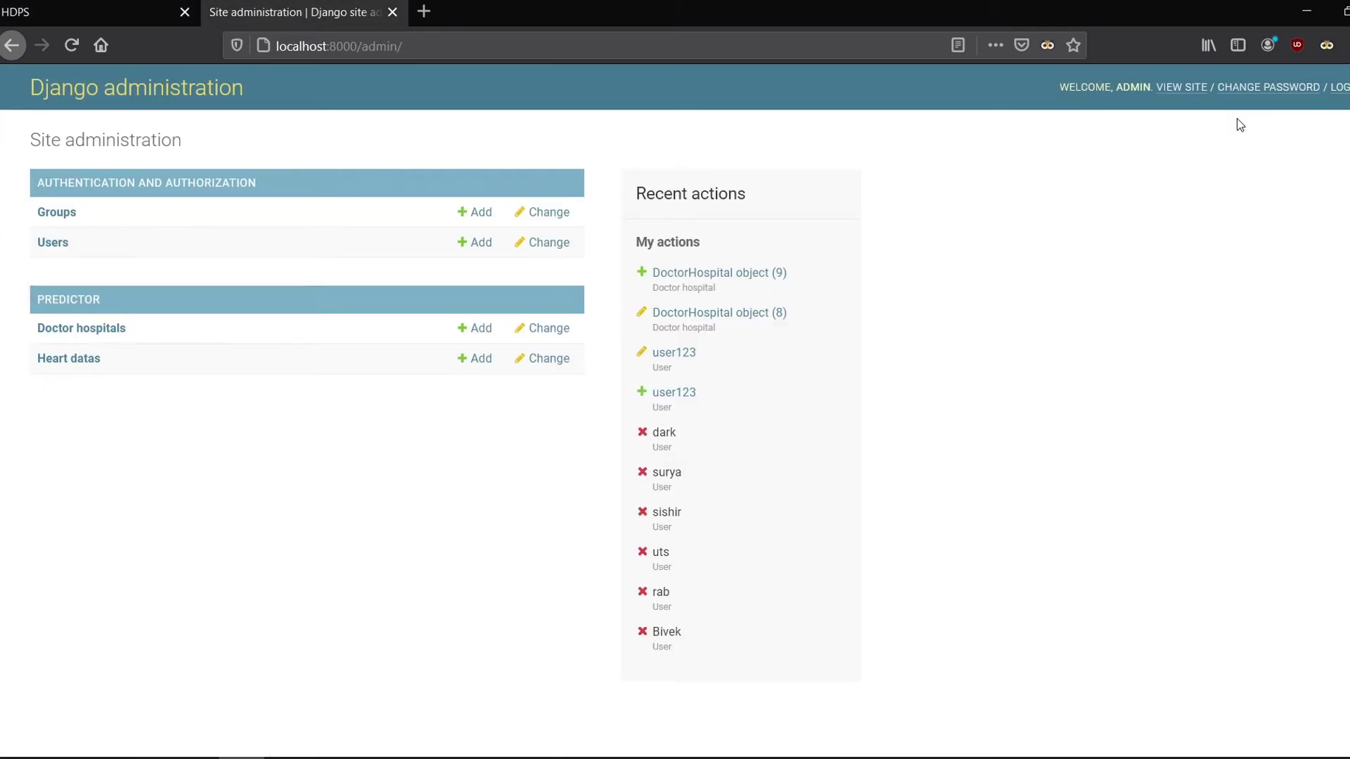
Step: Log out, go to Contact, and enter the sender's name and a saved e-mail address
left_click(1339, 87)
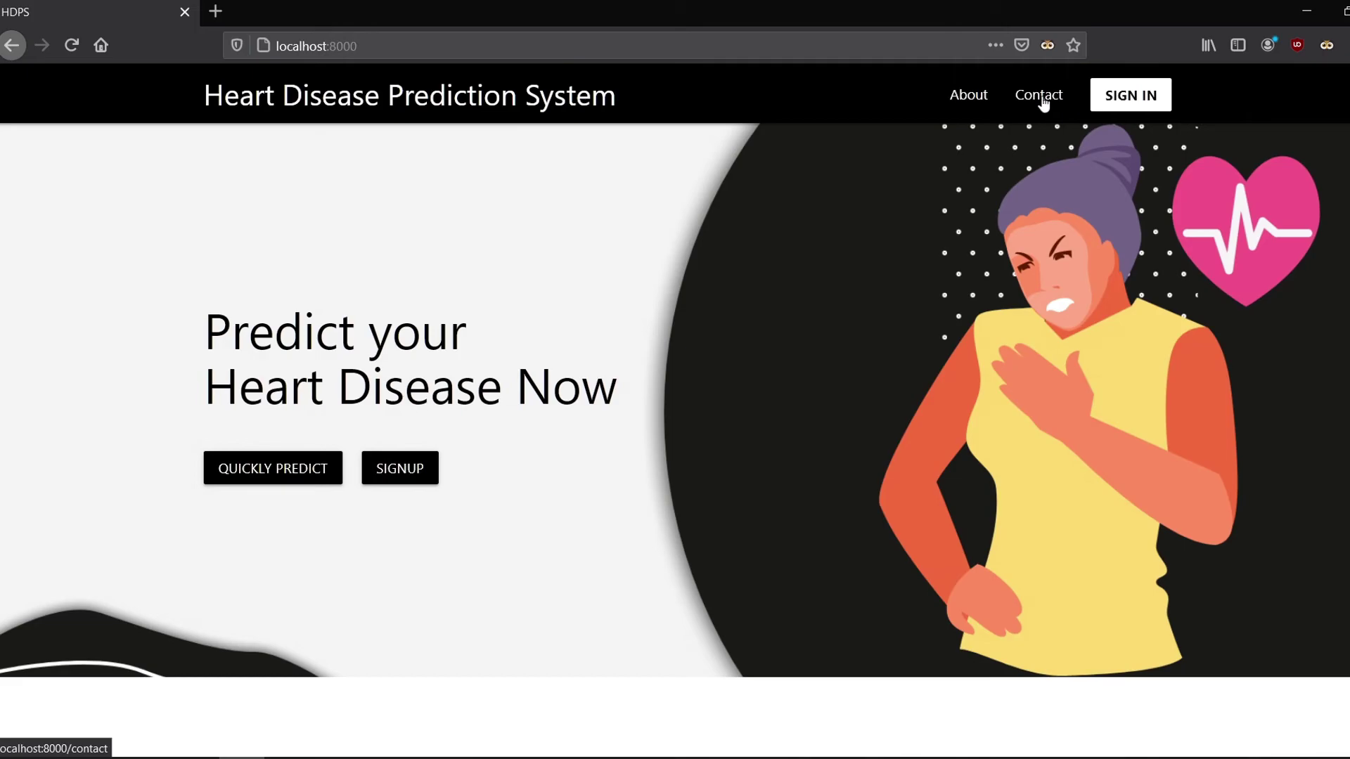
left_click(1043, 103)
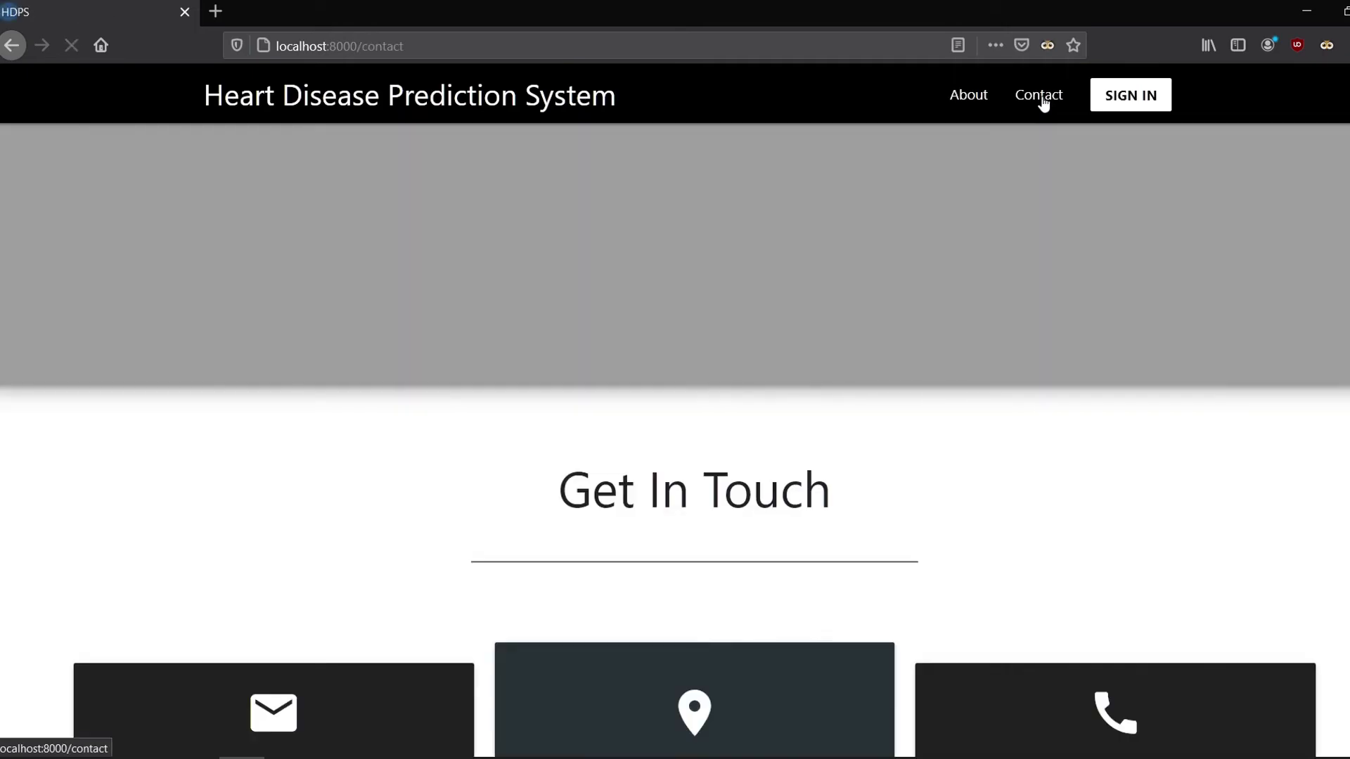
scroll(703, 366, "down", 8)
left_click(496, 328)
type("Rabin")
key("Tab")
type("rab")
key("BackSpace")
key("BackSpace")
key("BackSpace")
type("dar")
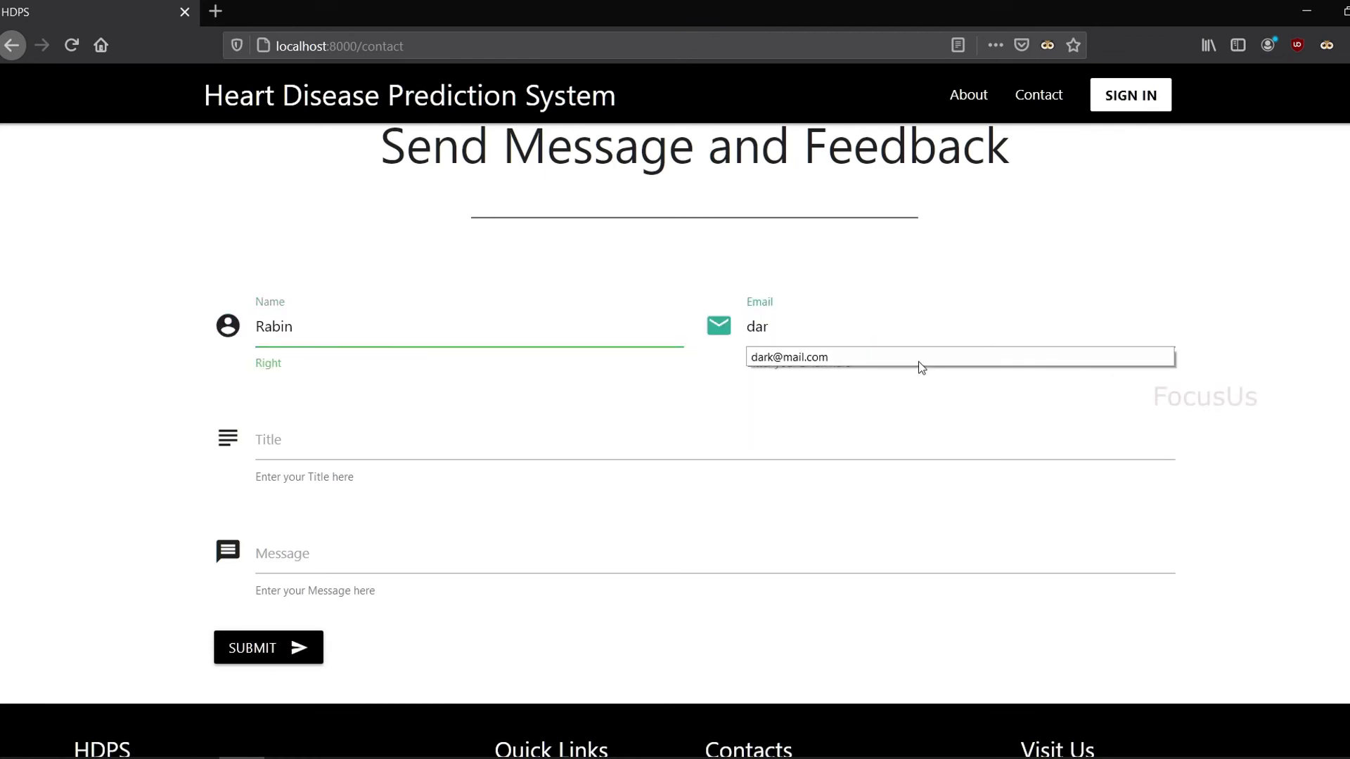
left_click(918, 360)
Step: Submit feedback titled 'I love it' with the message 'Your system is fantastic.'
left_click(480, 445)
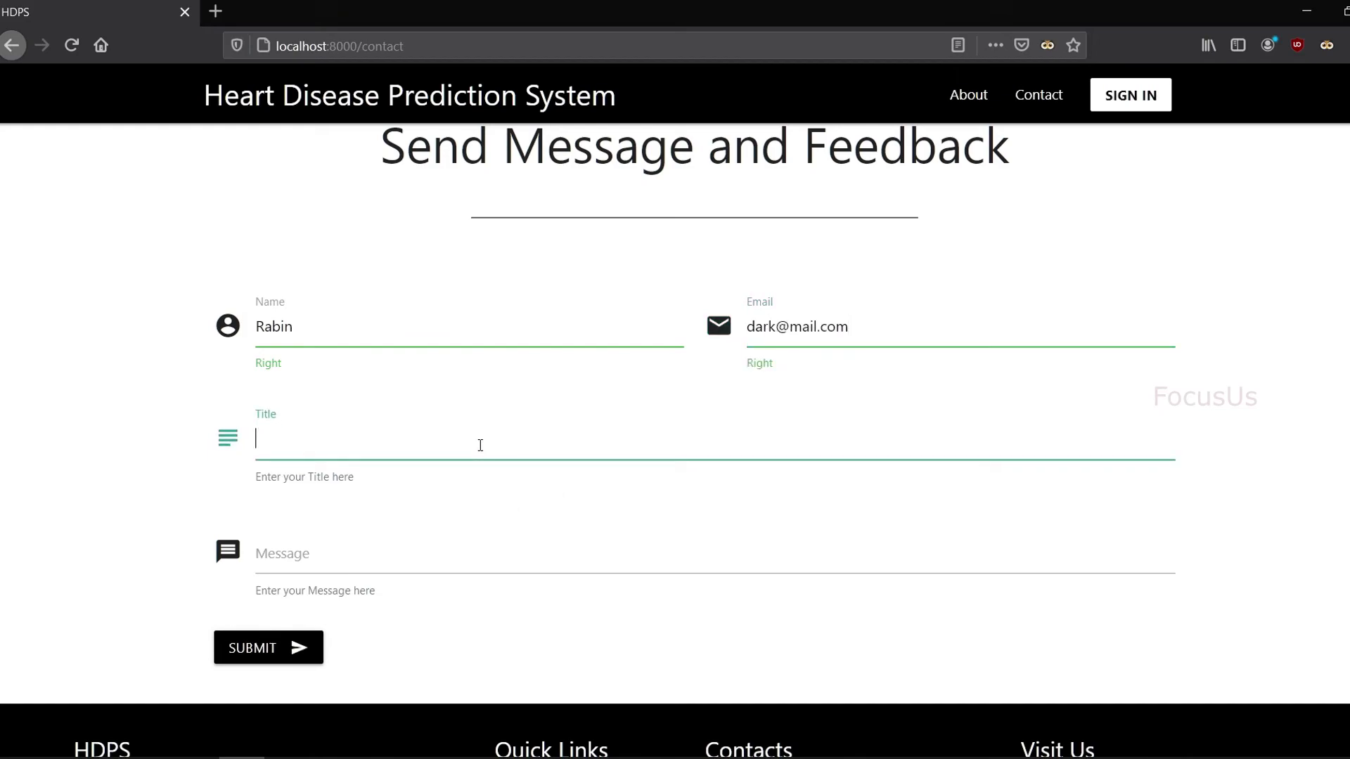
type("I love it")
key("Tab")
type("Your systen is fantastic.")
scroll(289, 613, "down", 1)
left_click(288, 614)
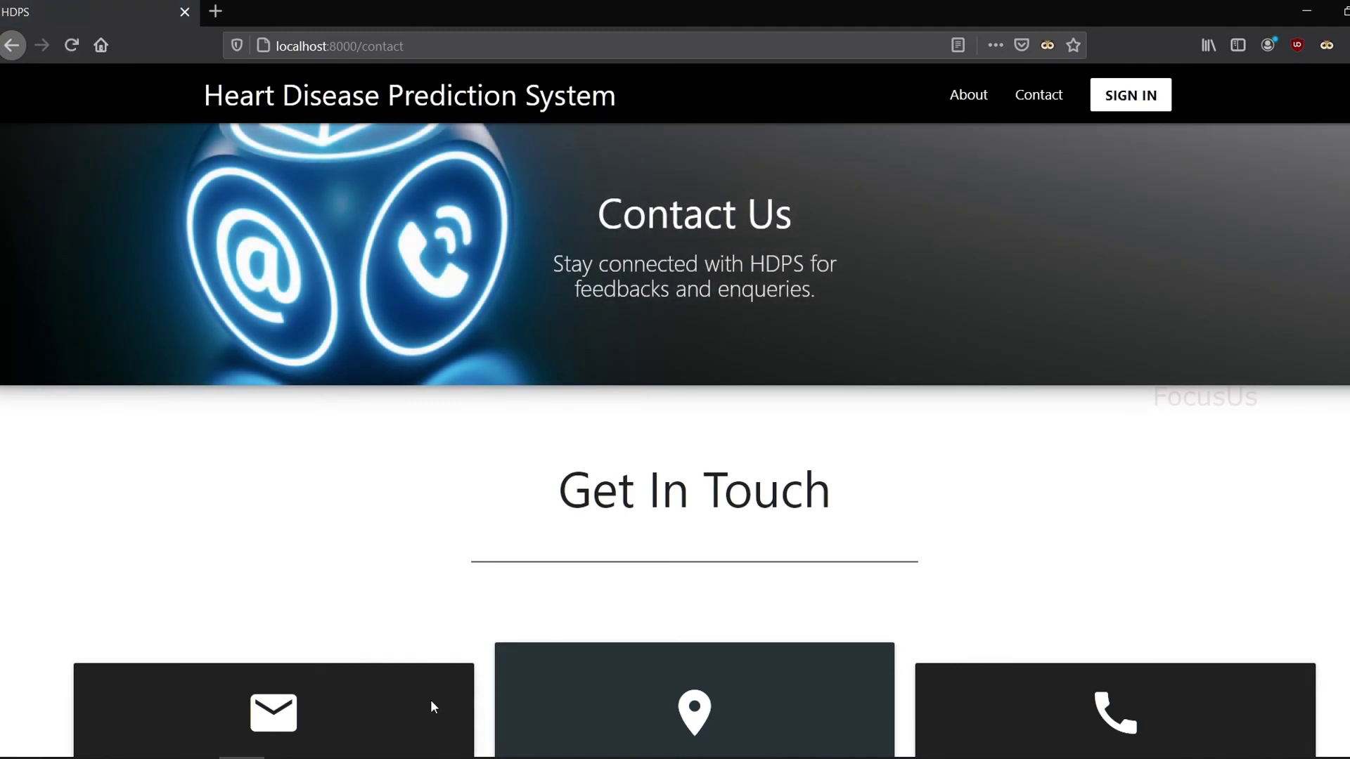
Step: Scroll through the 'I love it' feedback e-mail received in the Gmail inbox
mouse_move(241, 758)
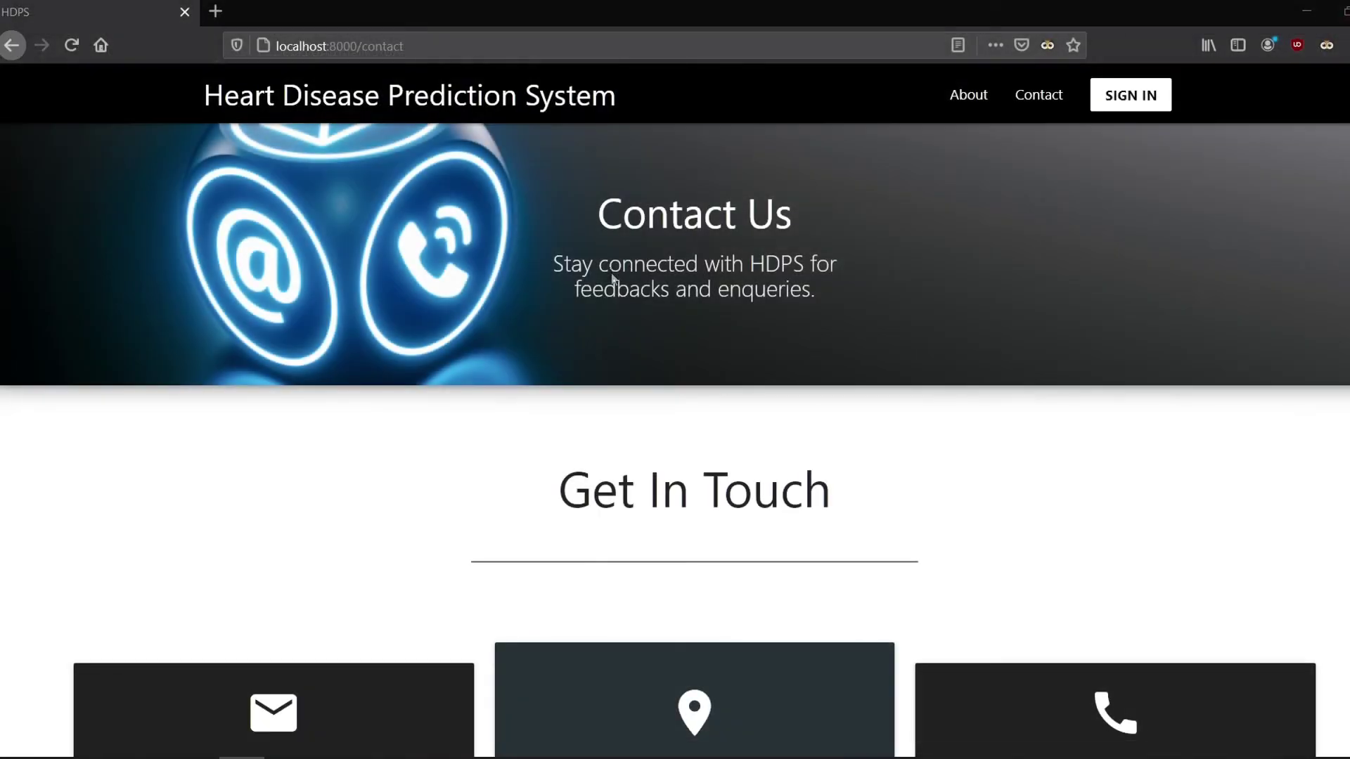
scroll(554, 383, "down", 5)
scroll(554, 384, "up", 5)
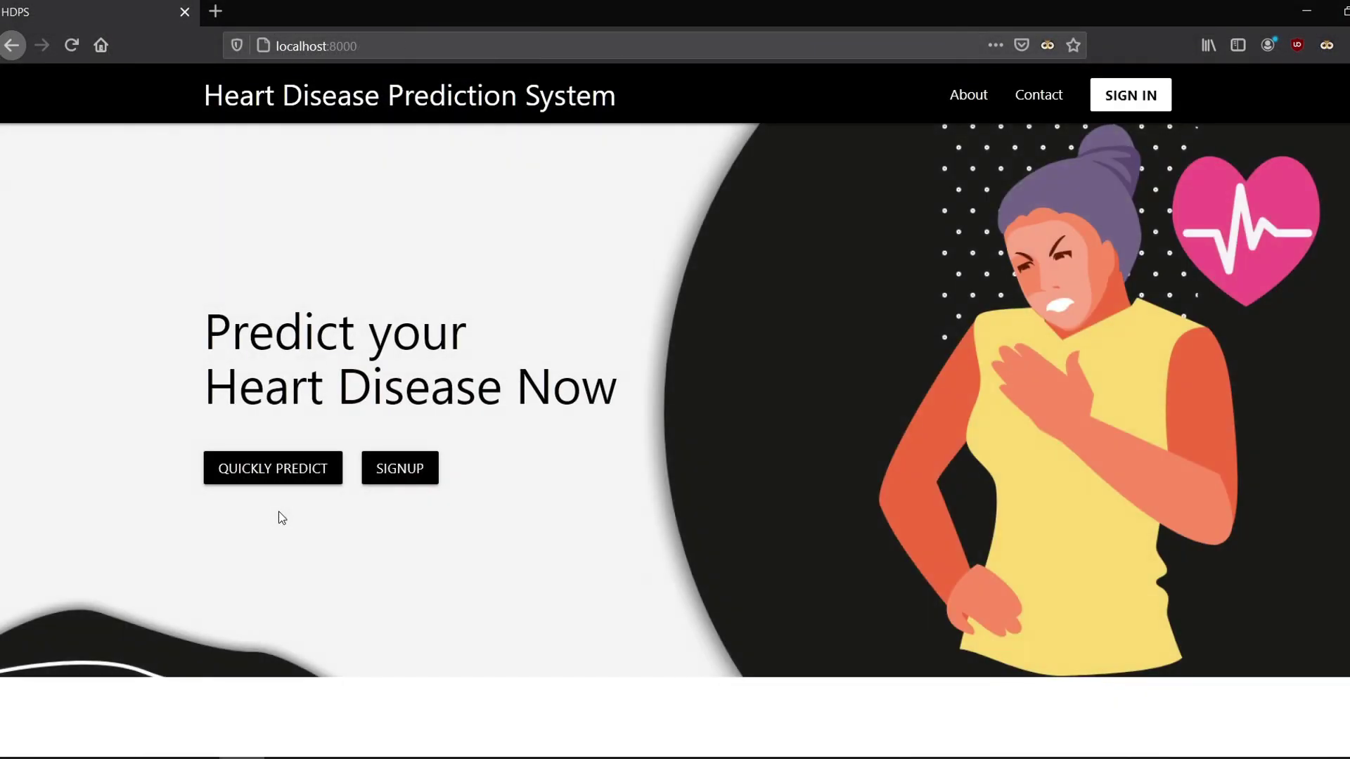
scroll(279, 512, "down", 2)
scroll(278, 512, "up", 2)
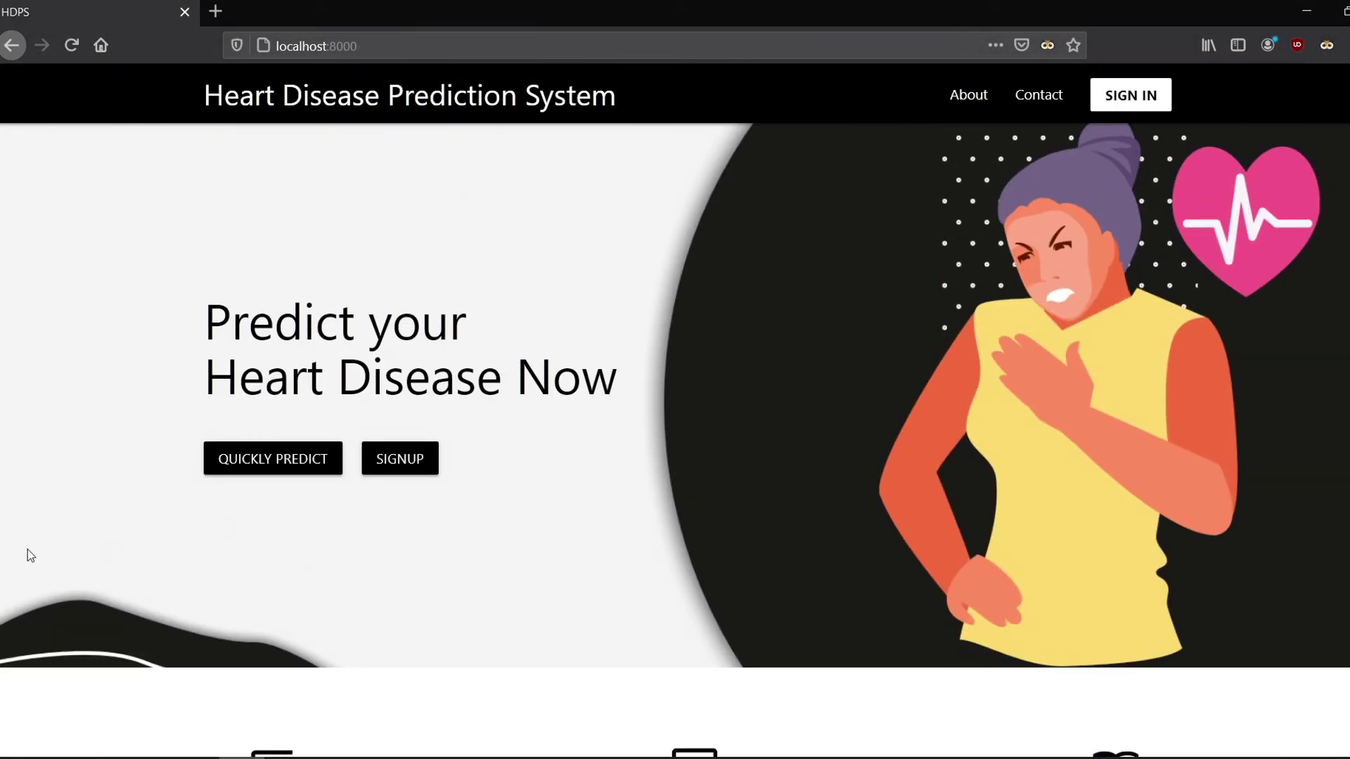